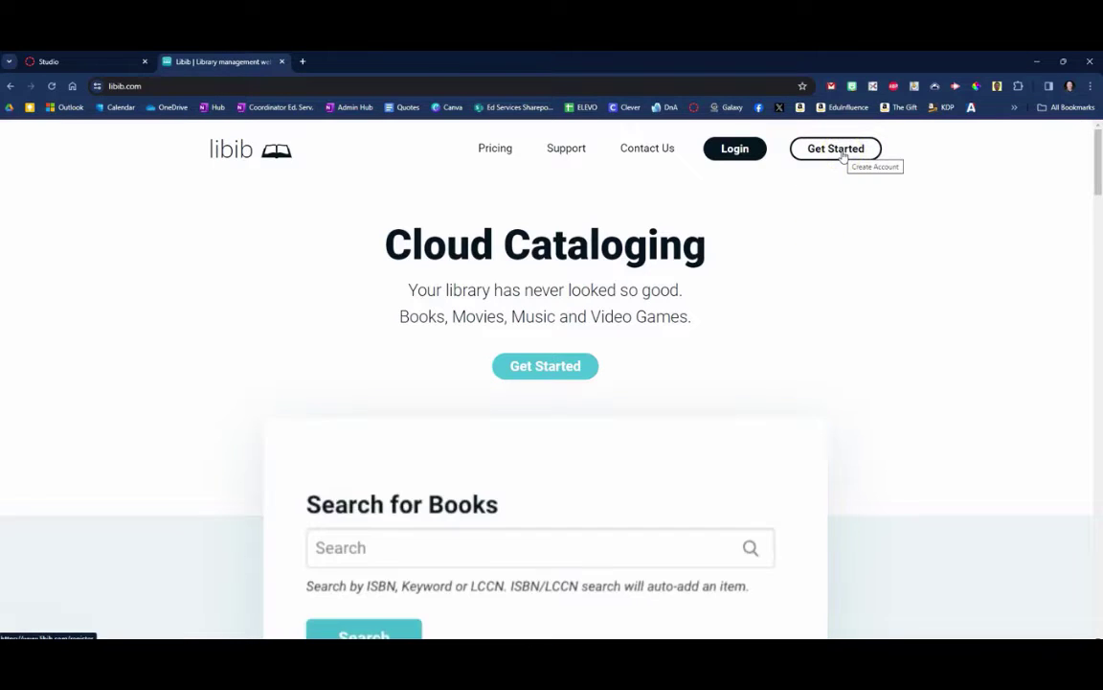
Log in to the Libib manager account with the saved credentials to reach the Education library.
click(739, 151)
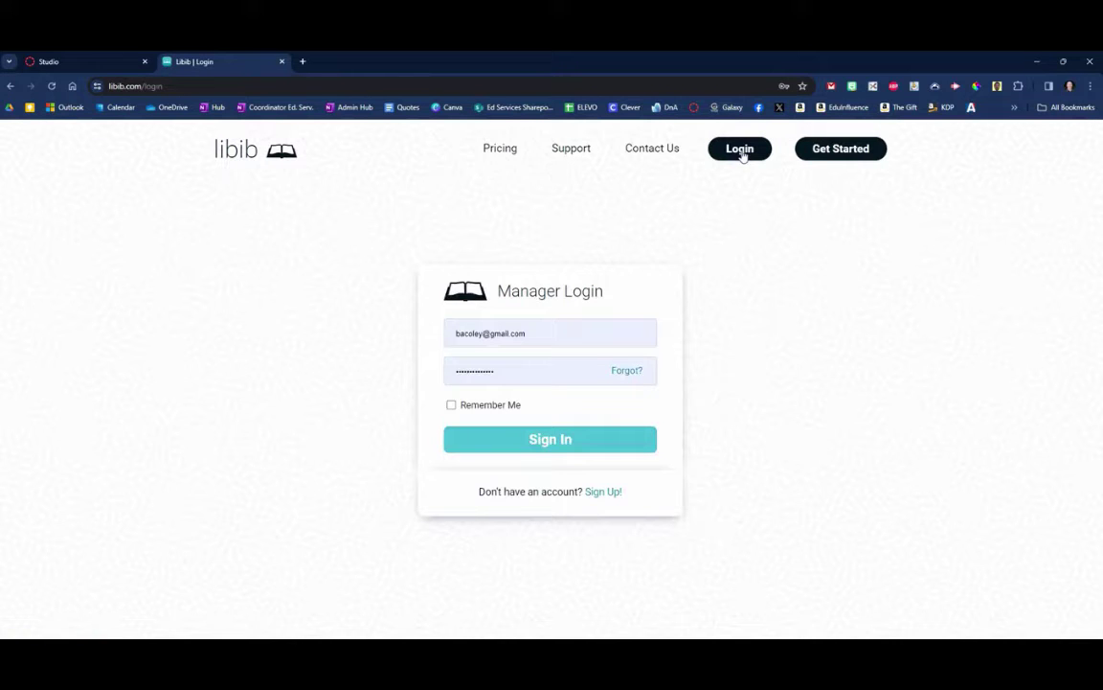
click(580, 442)
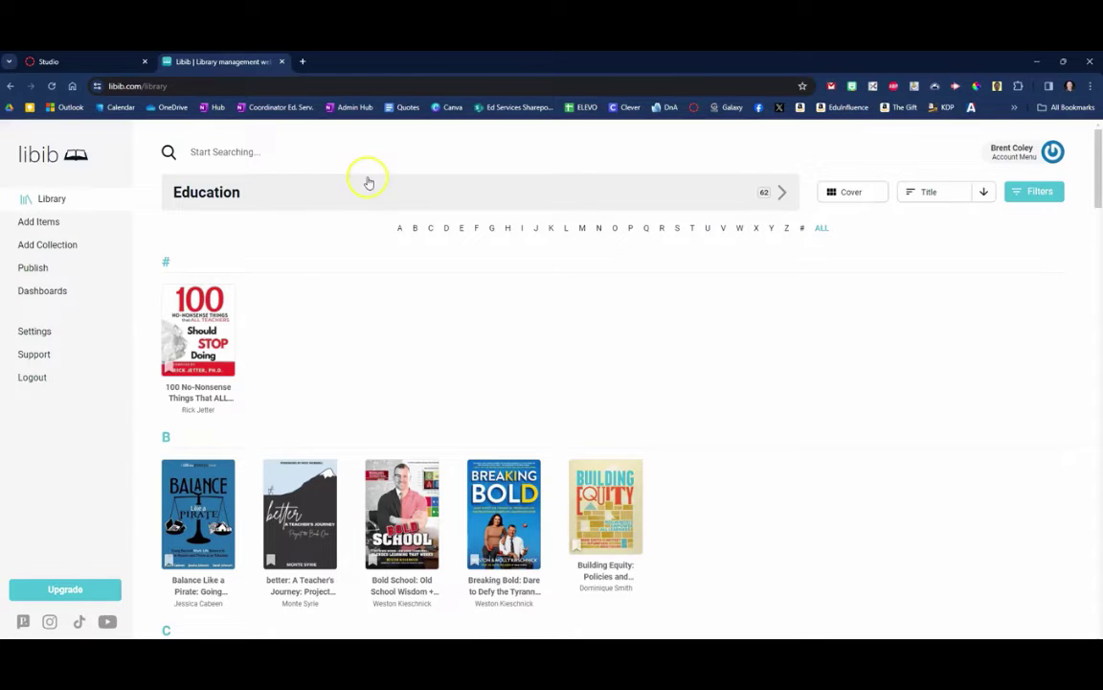
Browse the collection dropdown list, then bring up the Add Collection form.
click(248, 193)
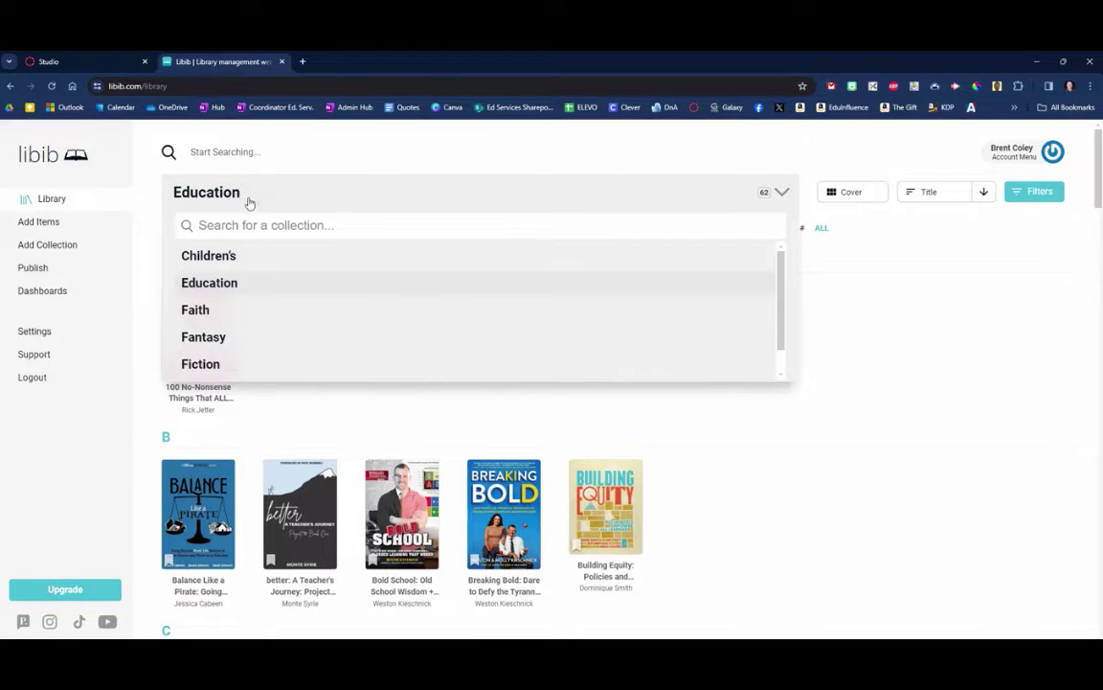
click(260, 283)
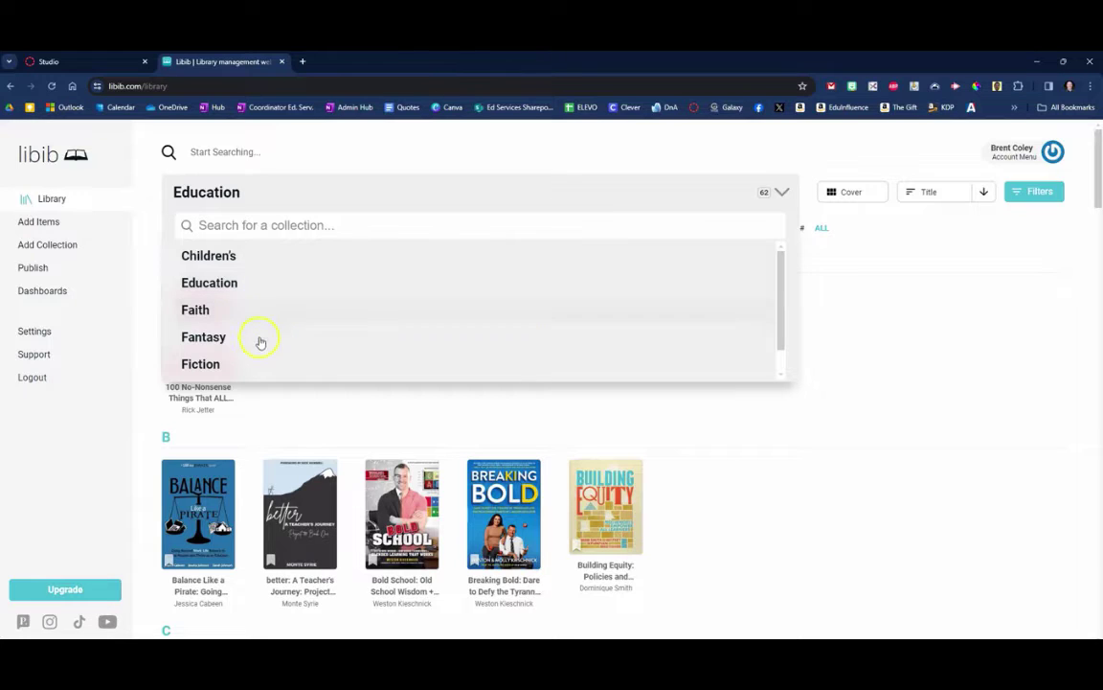
scroll(263, 345, down, 1)
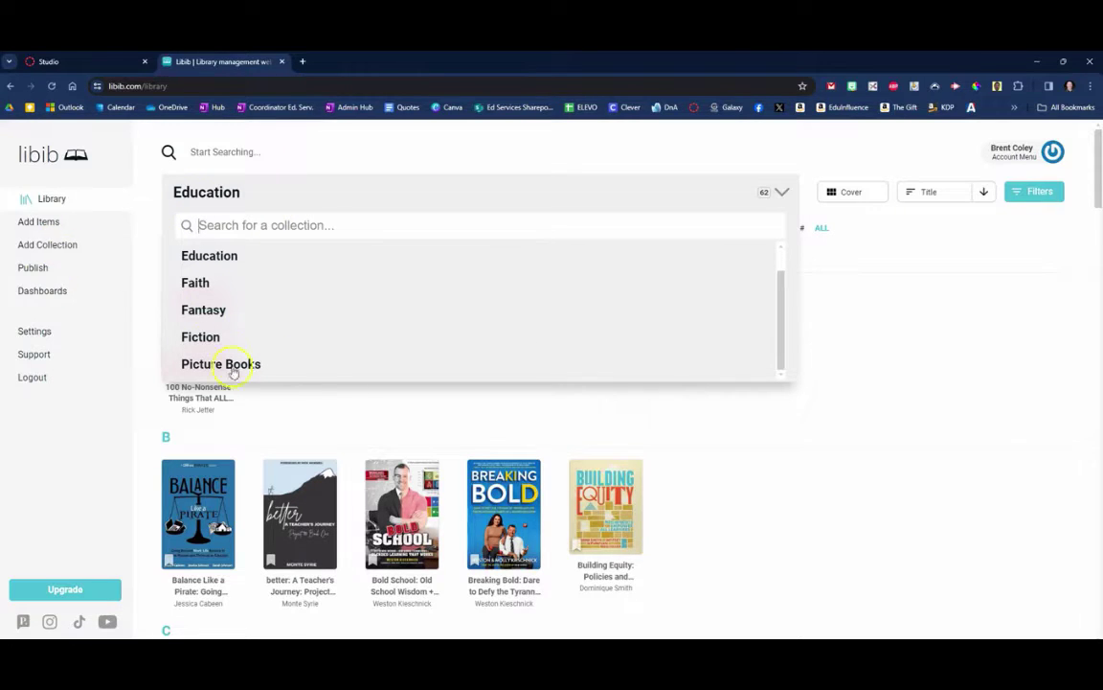
click(151, 386)
click(59, 245)
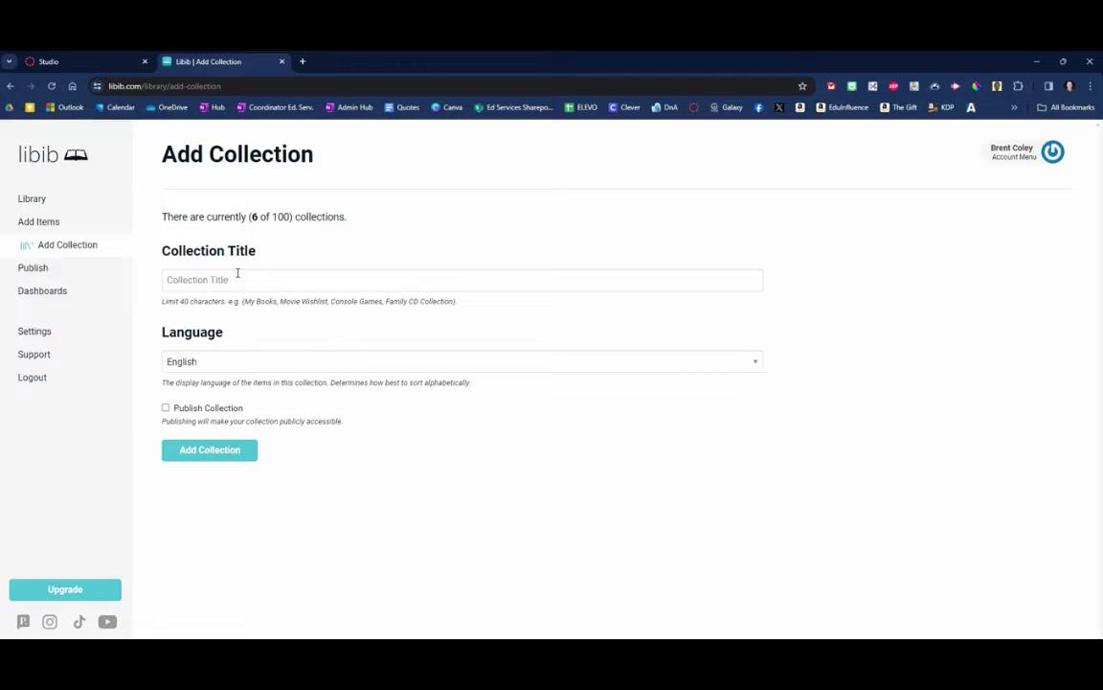
Abandon the collection title form and scroll the Education library down to the E and F books.
click(234, 272)
click(54, 197)
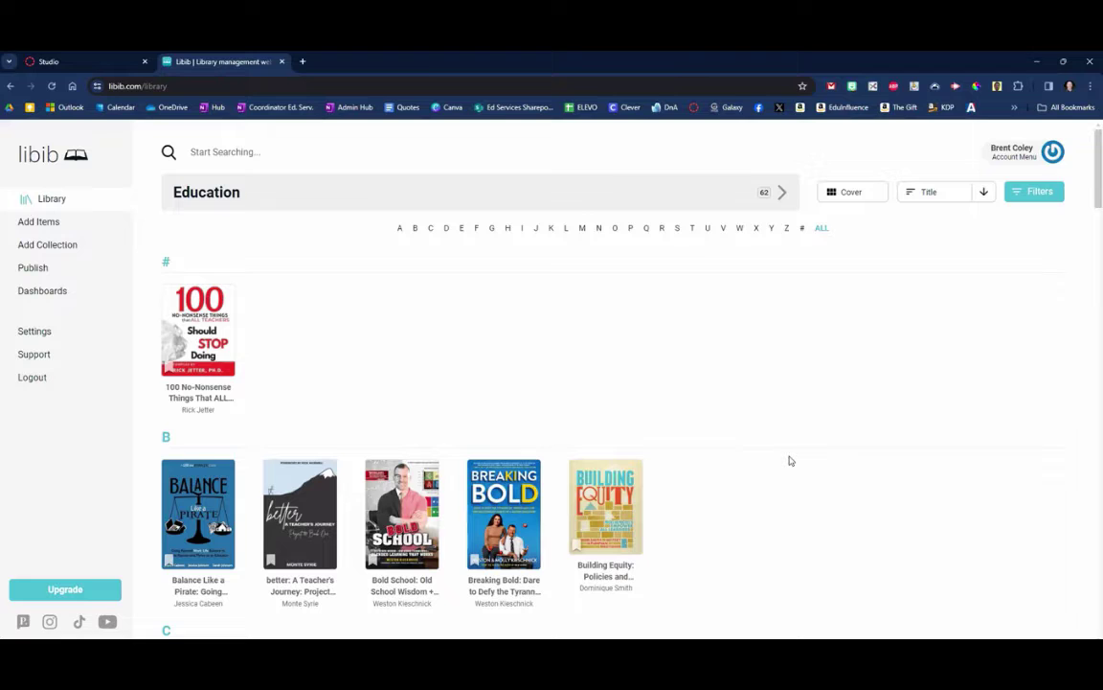
scroll(774, 396, down, 1)
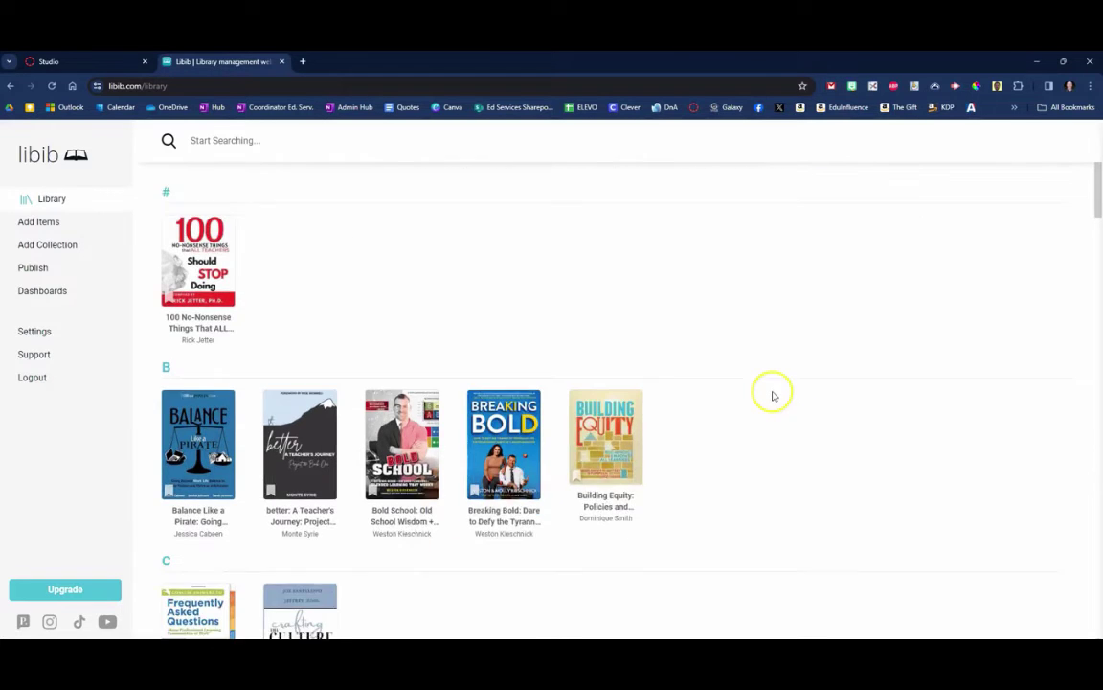
scroll(774, 396, down, 3)
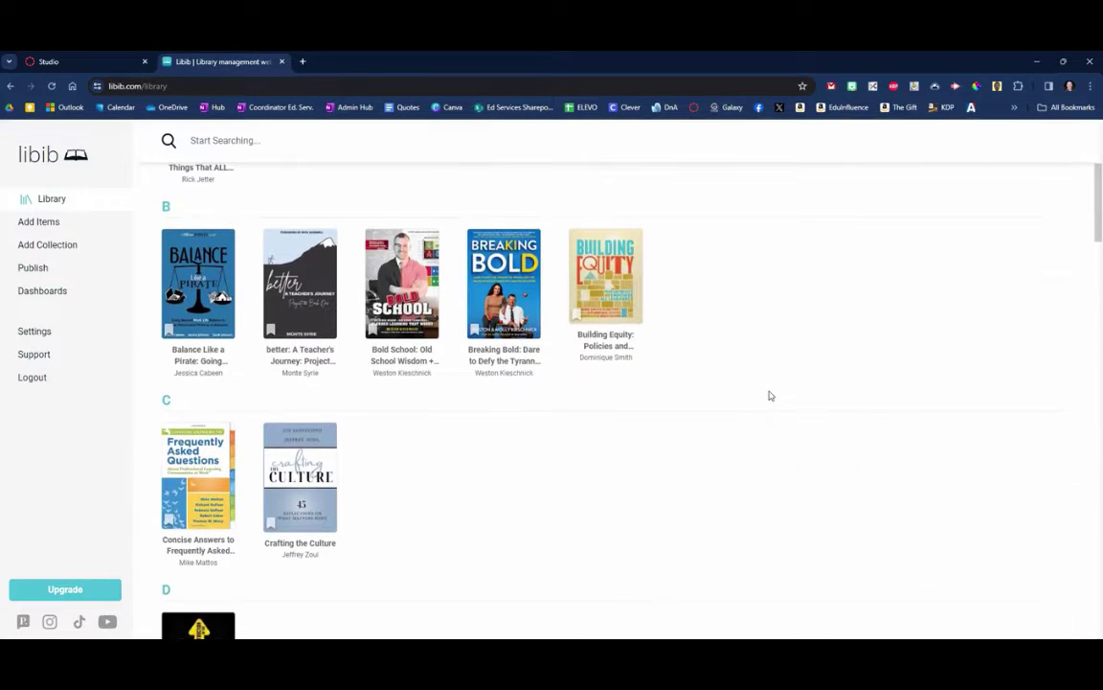
click(1096, 184)
mouse_move(1097, 184)
mouse_down()
mouse_move(1089, 424)
mouse_move(1062, 586)
mouse_move(1056, 256)
mouse_move(1060, 322)
mouse_move(1059, 298)
mouse_up()
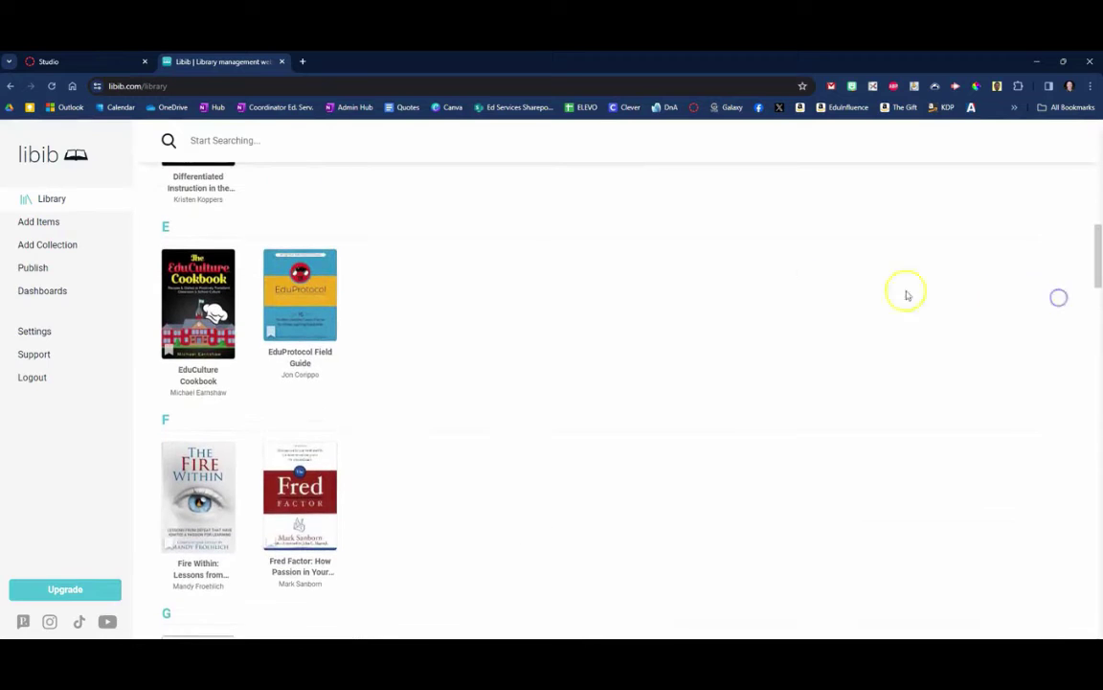
Review EduProtocol Field Guide's ISBNs, description, 272 pages and 1 copy.
click(302, 297)
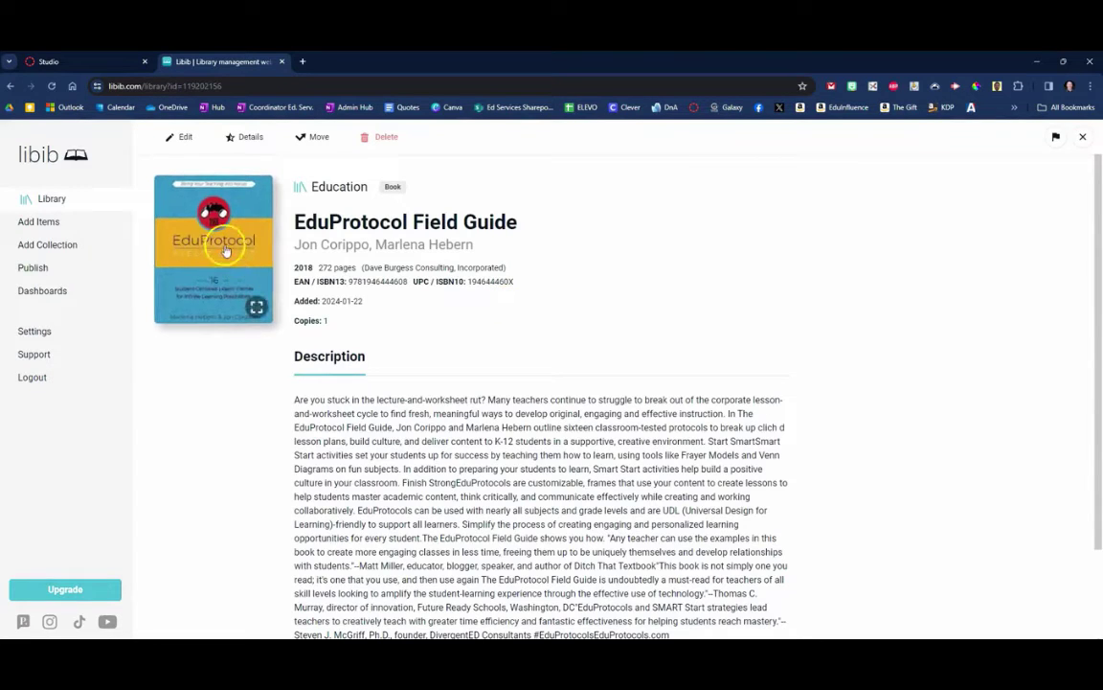
click(455, 433)
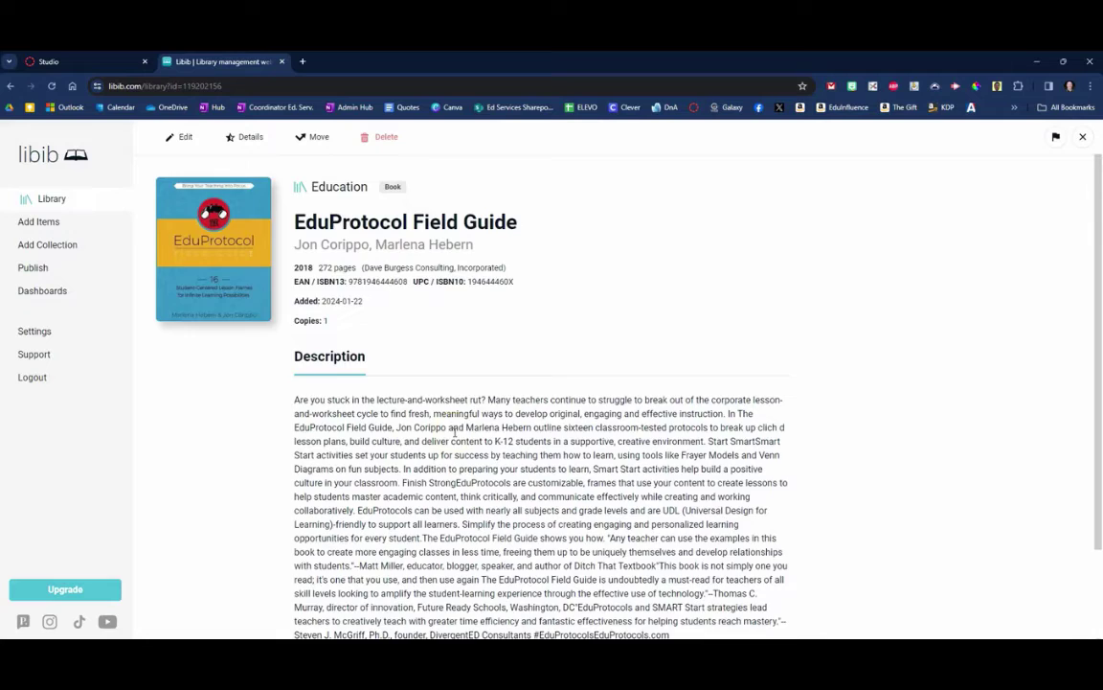
scroll(455, 433, down, 2)
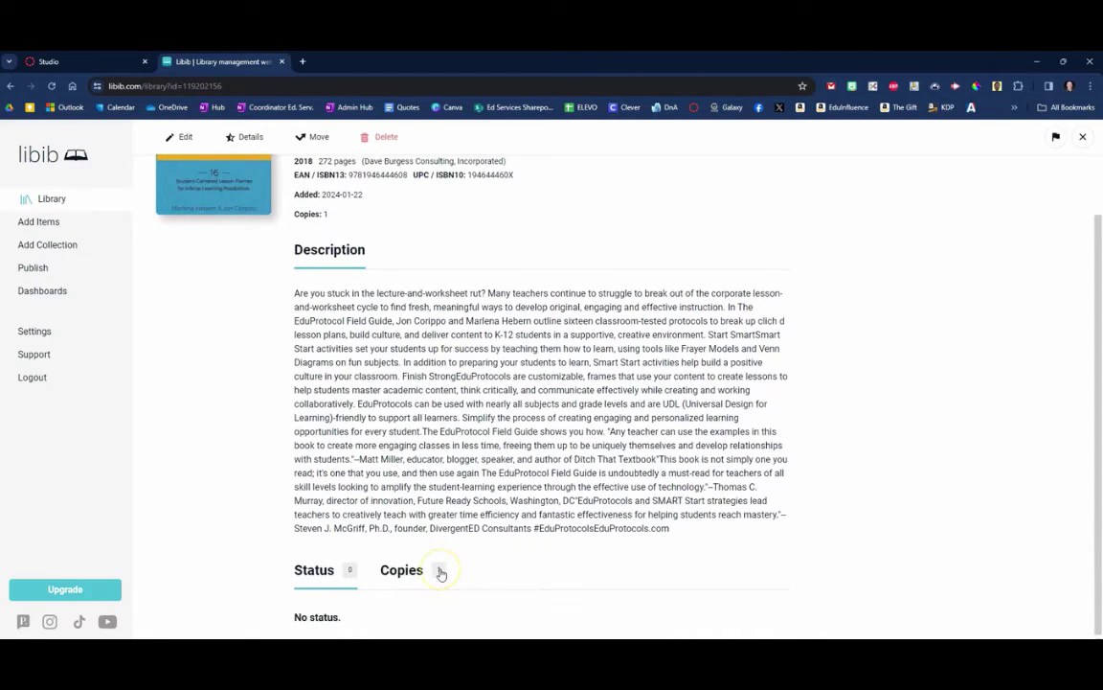
scroll(458, 531, up, 2)
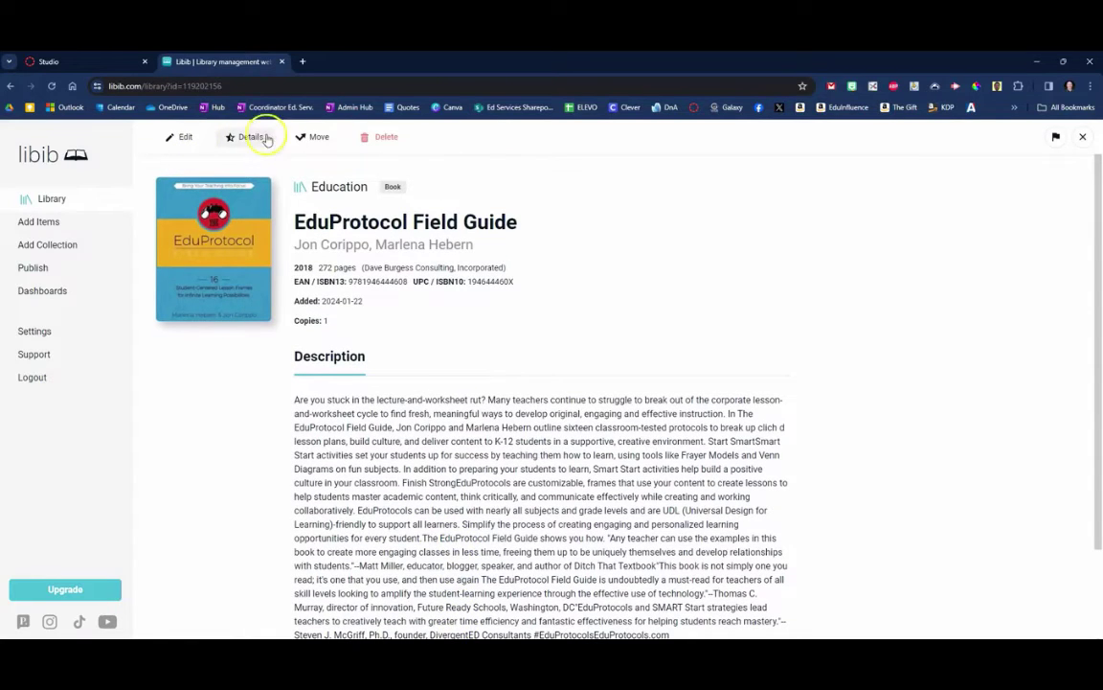
Return to the library and switch the view to the Children's collection of 7 books.
click(49, 198)
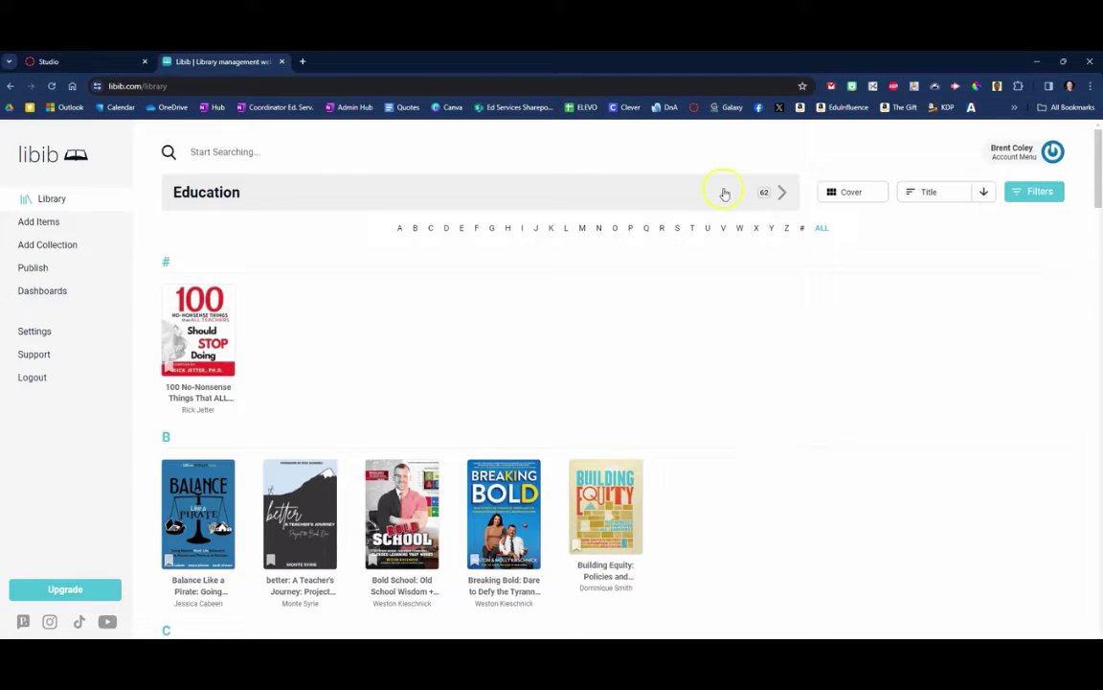
click(723, 190)
click(200, 255)
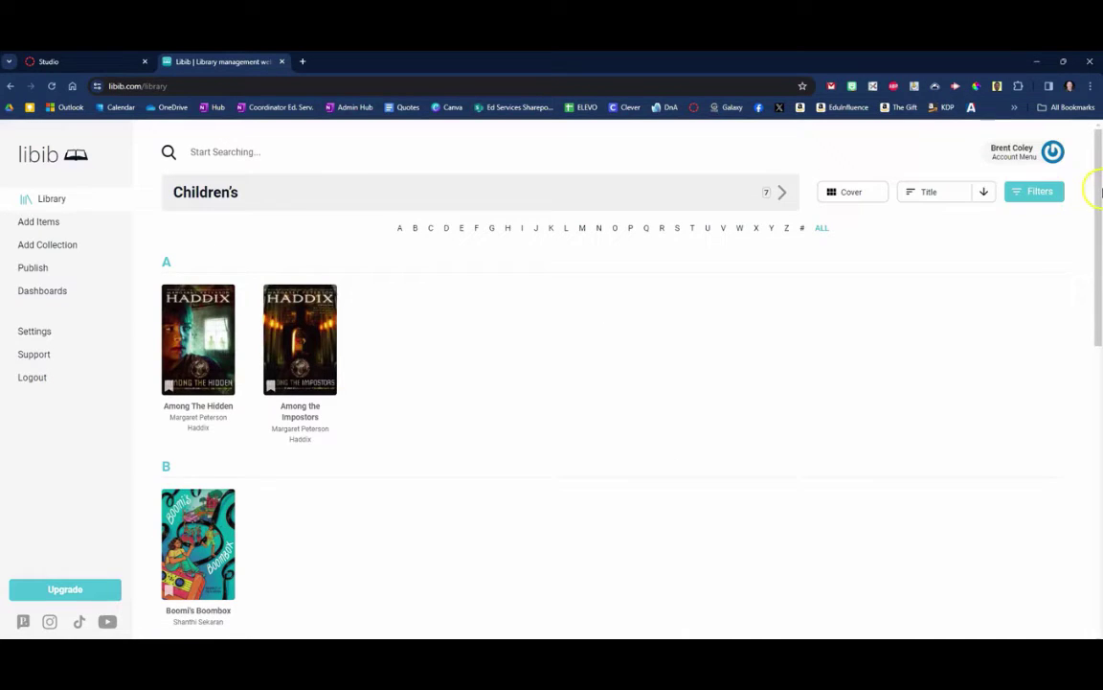
mouse_move(1099, 192)
mouse_down()
mouse_move(1085, 254)
mouse_move(1084, 187)
mouse_up()
click(53, 197)
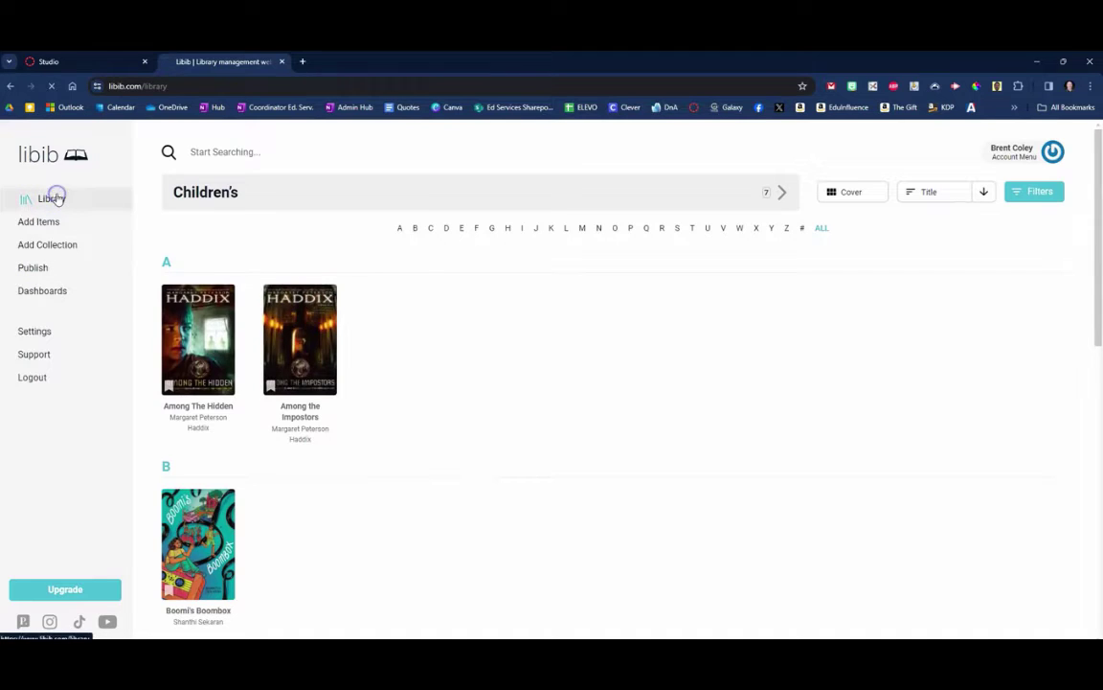
click(391, 196)
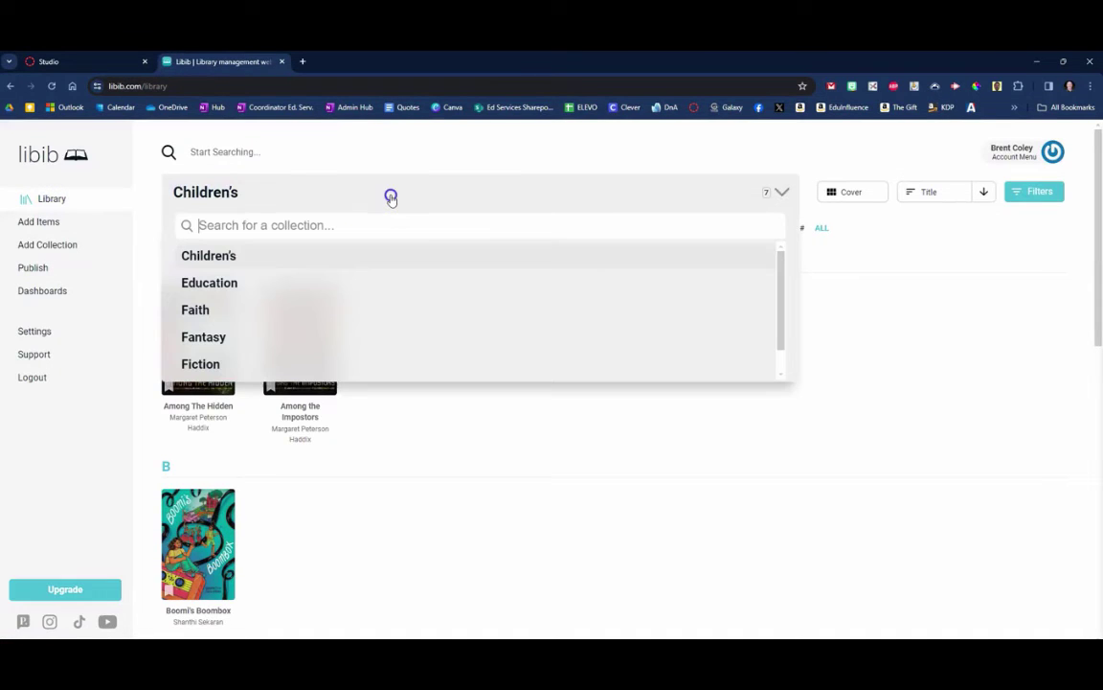
Pick Education from the collection dropdown to show its 62 items.
click(375, 280)
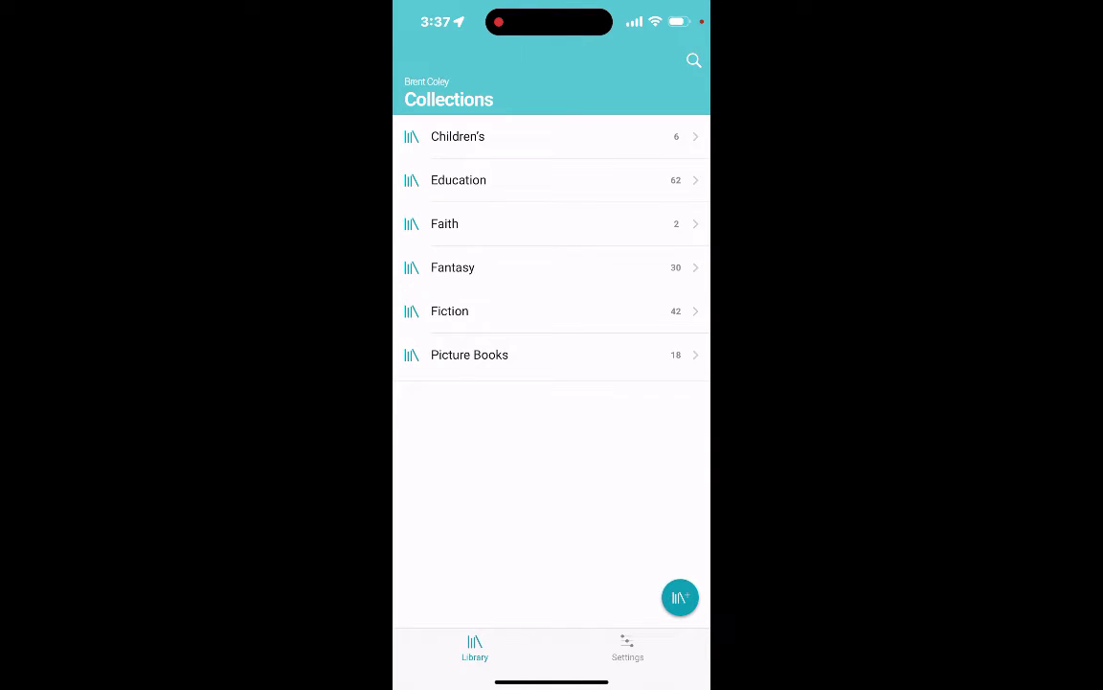
Cancel the new-collection form and scroll through the Education collection's books by title and author.
click(680, 597)
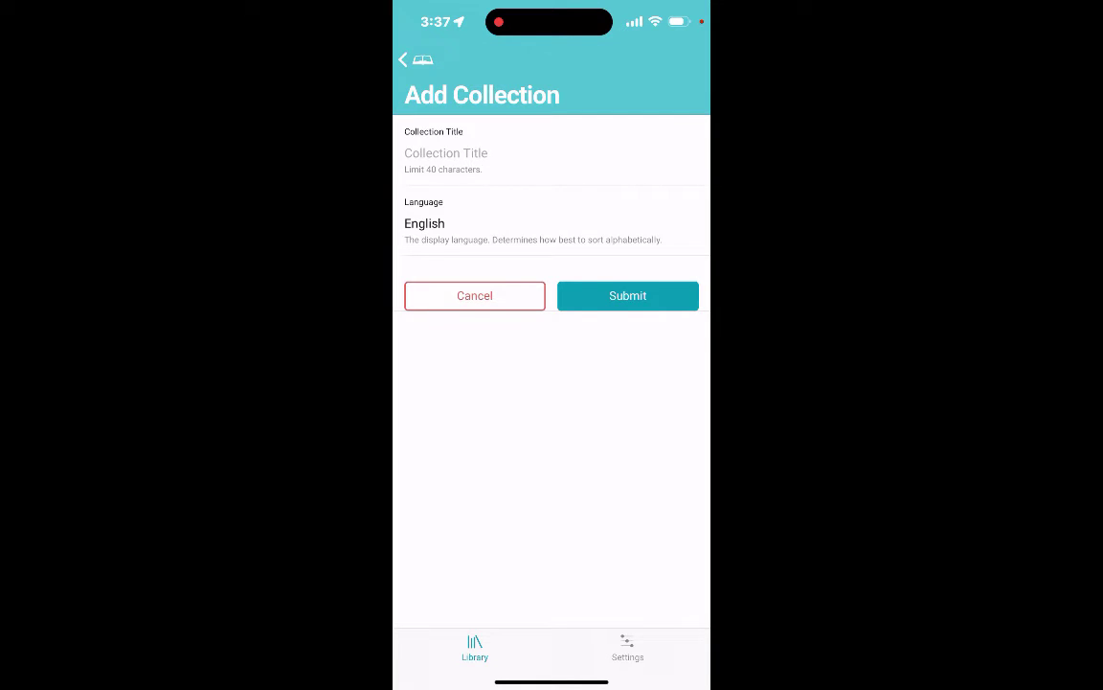
click(474, 295)
click(458, 180)
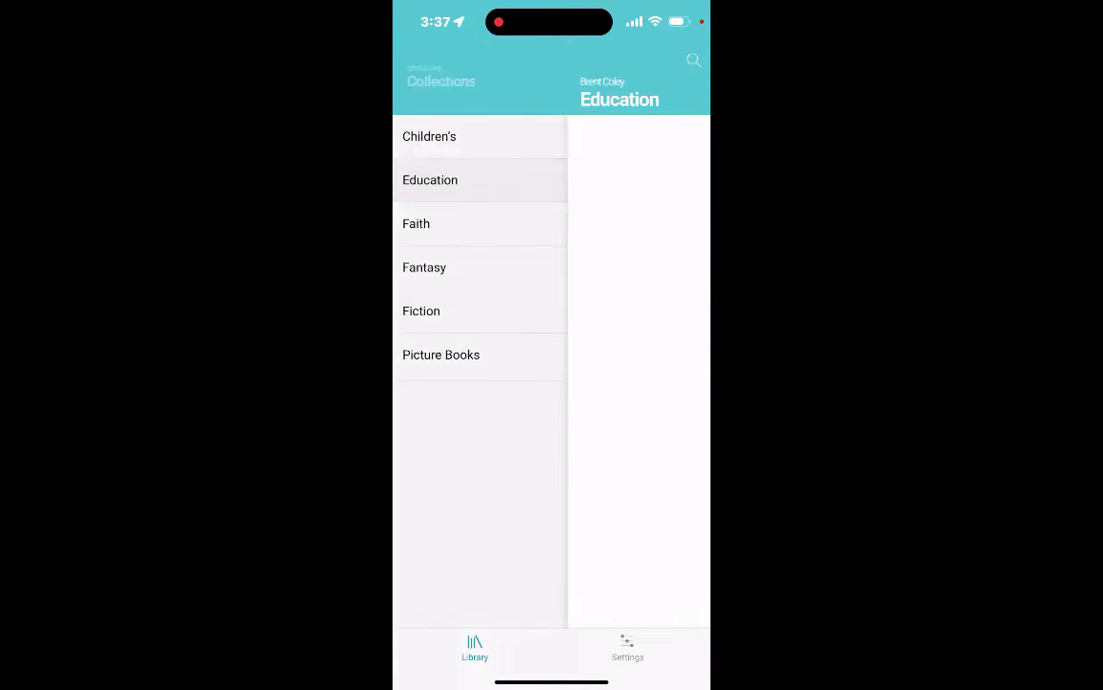
scroll(551, 355, down, 5)
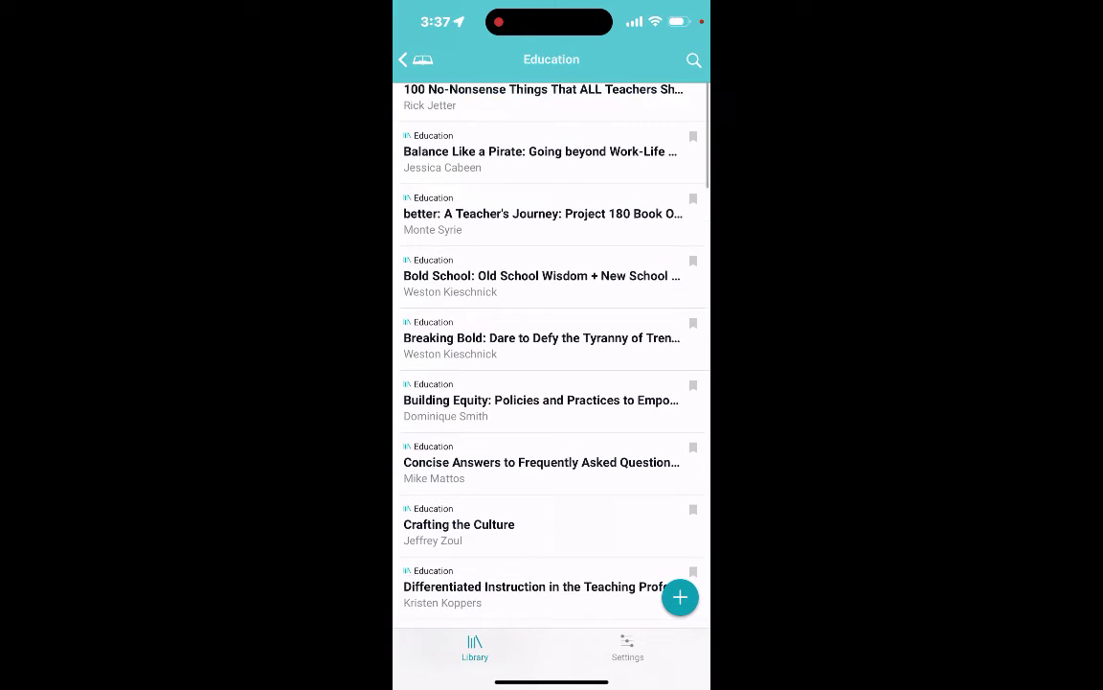
scroll(551, 355, down, 3)
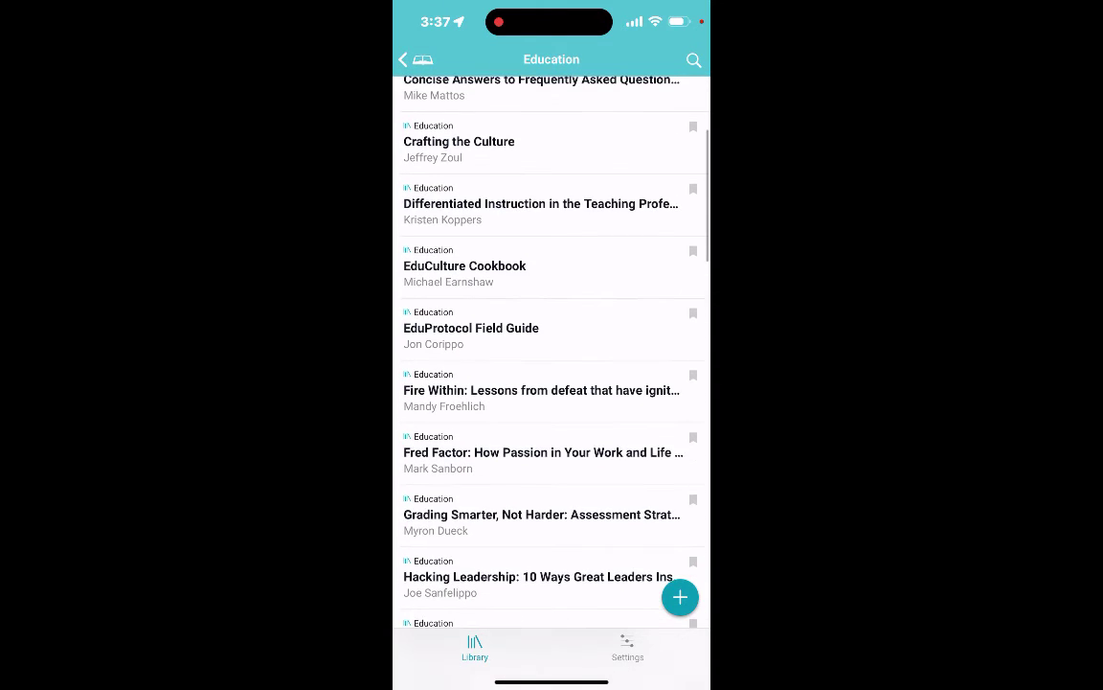
scroll(552, 355, up, 2)
scroll(551, 354, up, 5)
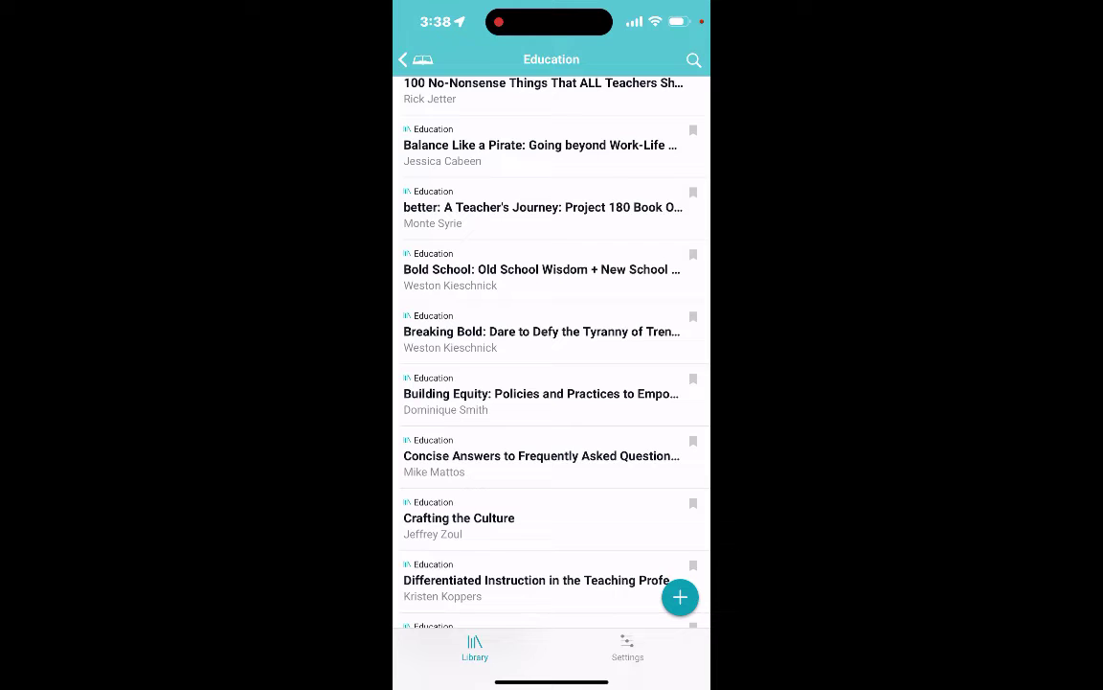
Read the Bold School book's full description, then go back to the Collections list.
click(542, 270)
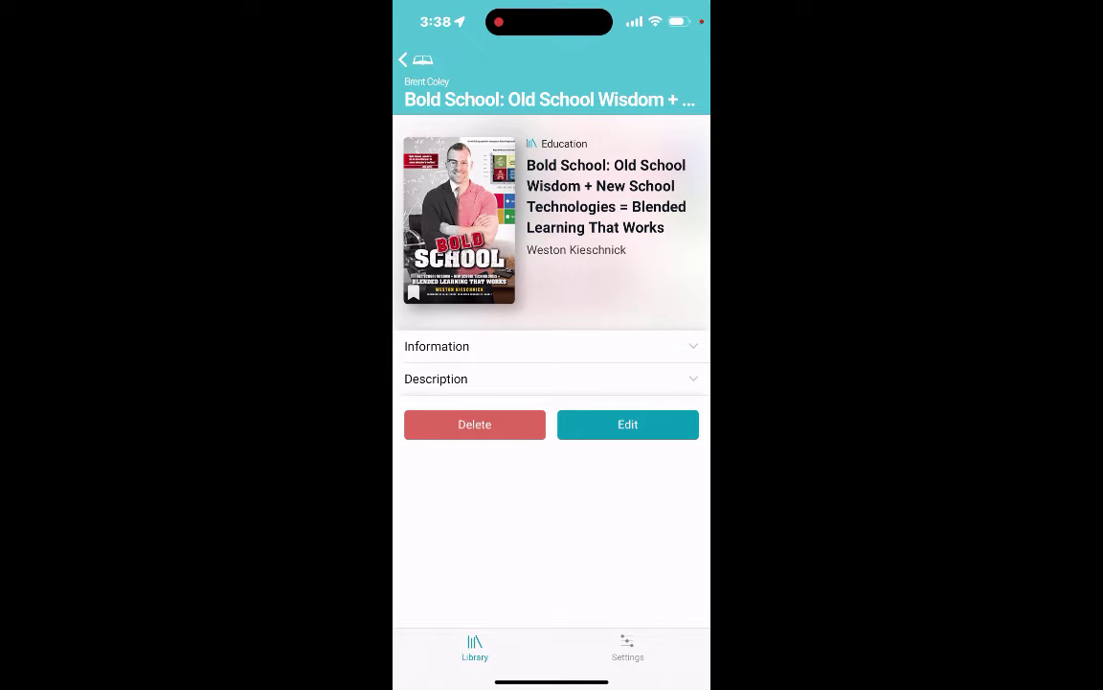
click(551, 379)
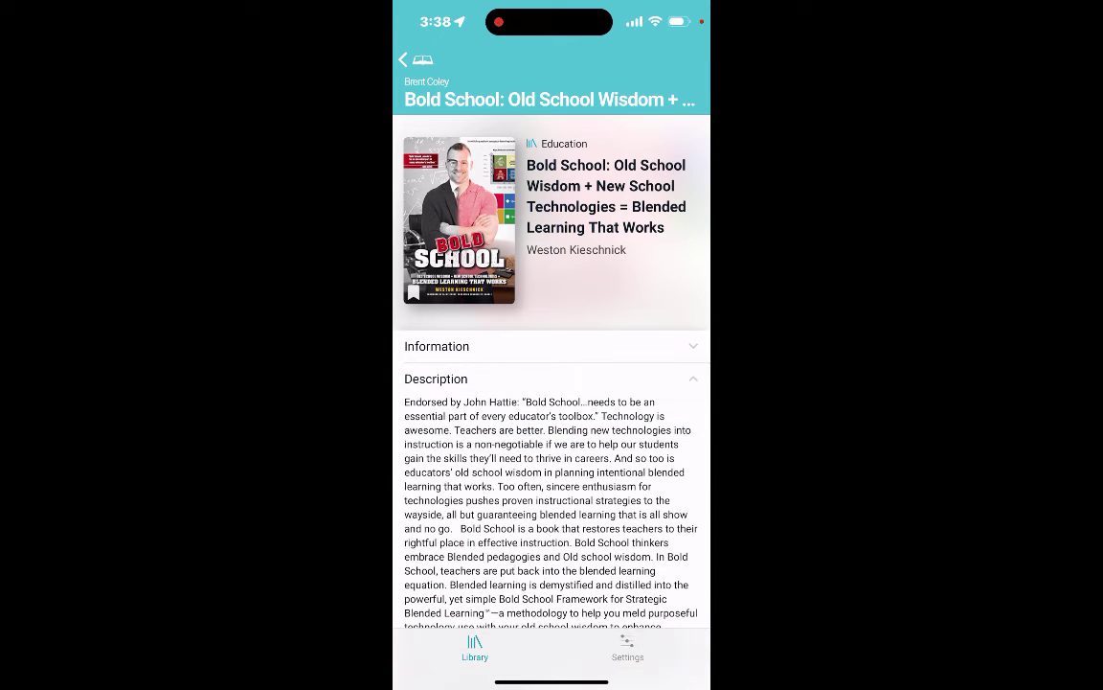
scroll(551, 431, down, 3)
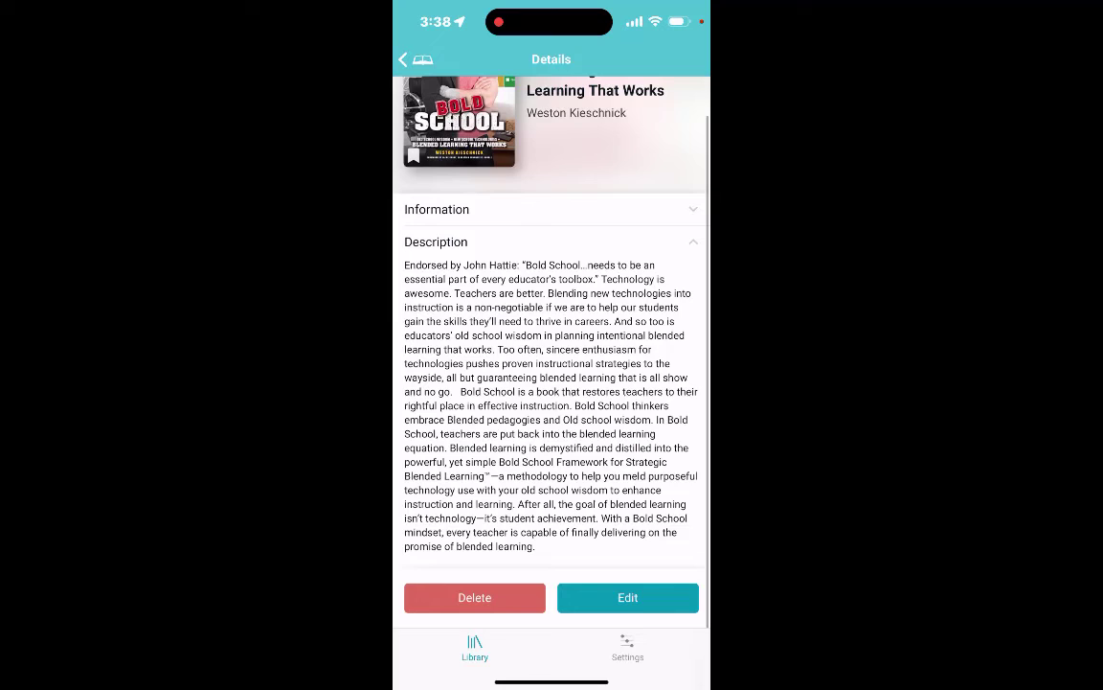
scroll(550, 384, up, 3)
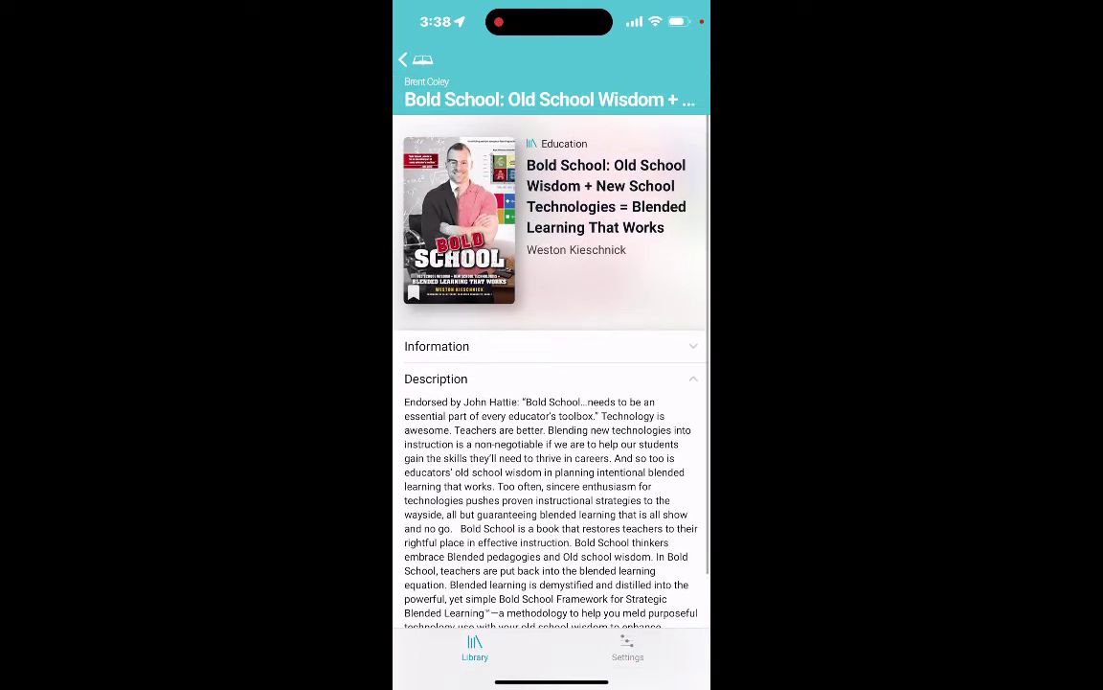
click(403, 59)
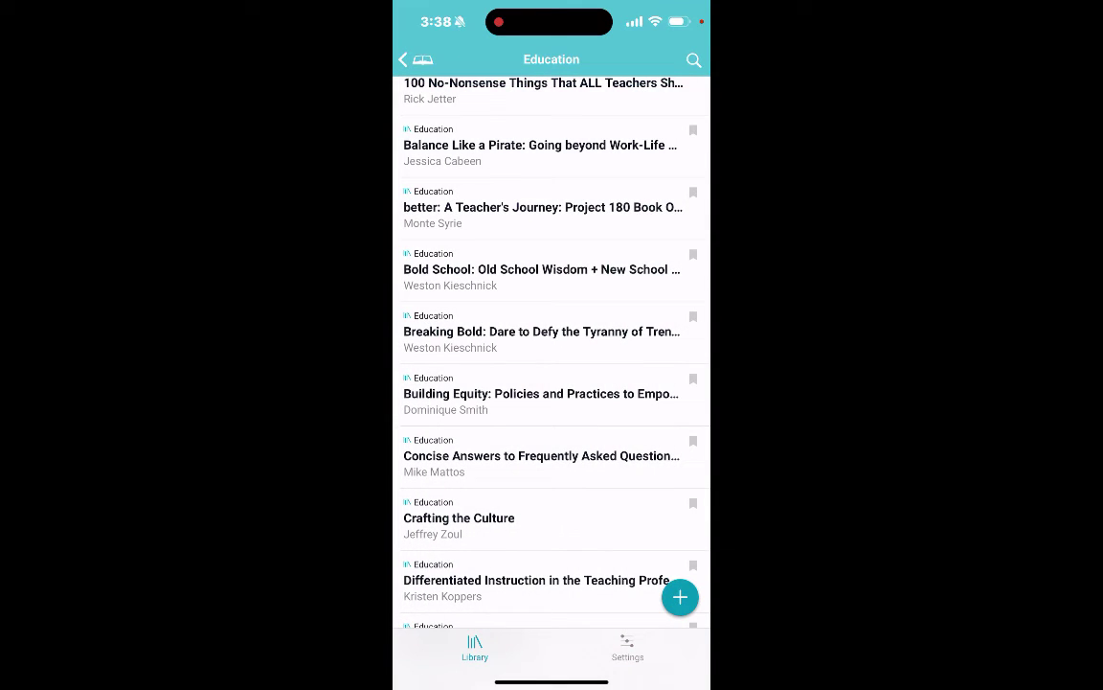
click(403, 60)
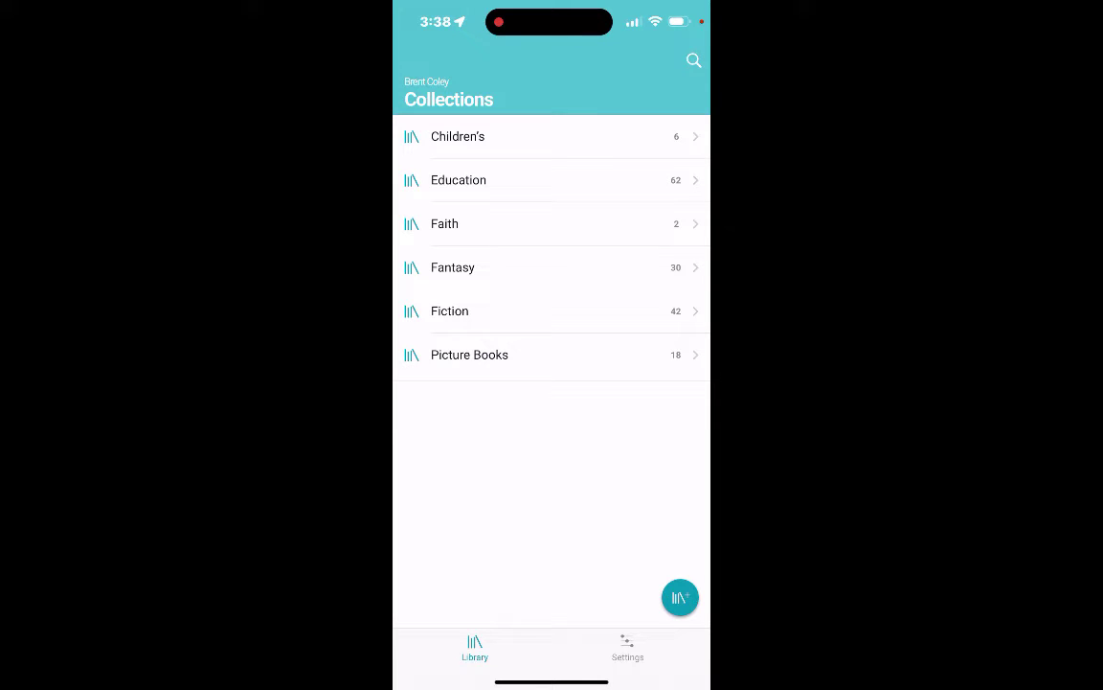
In the Children's collection, start a barcode add to show the Books, Movies, Music, Video Games choices.
click(458, 136)
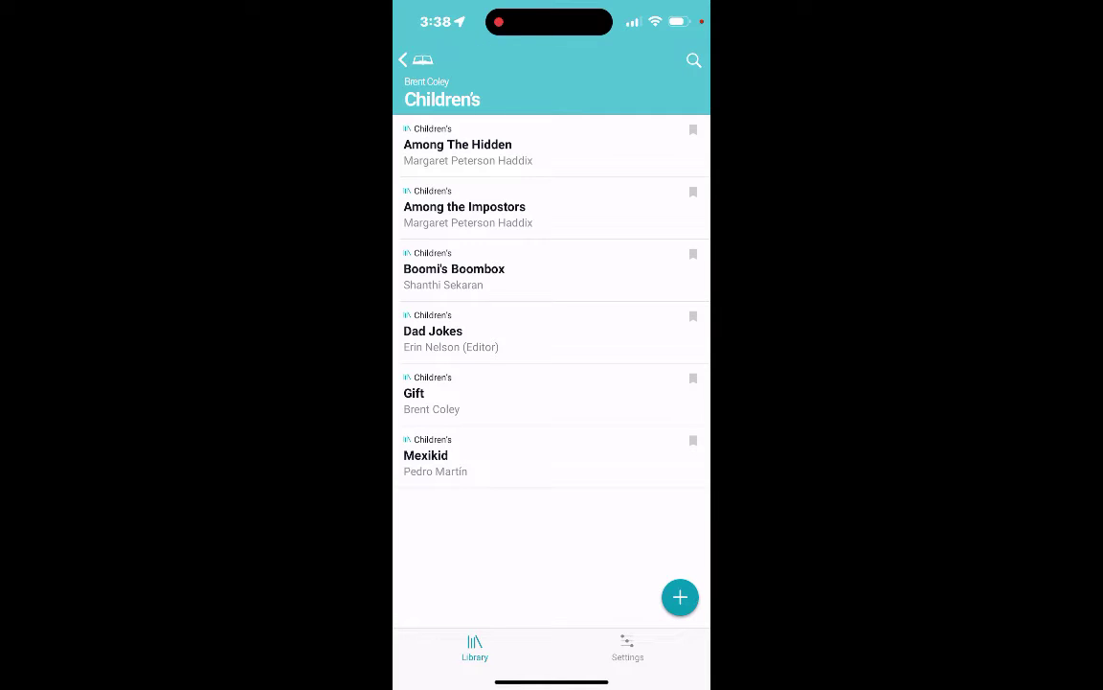
click(680, 596)
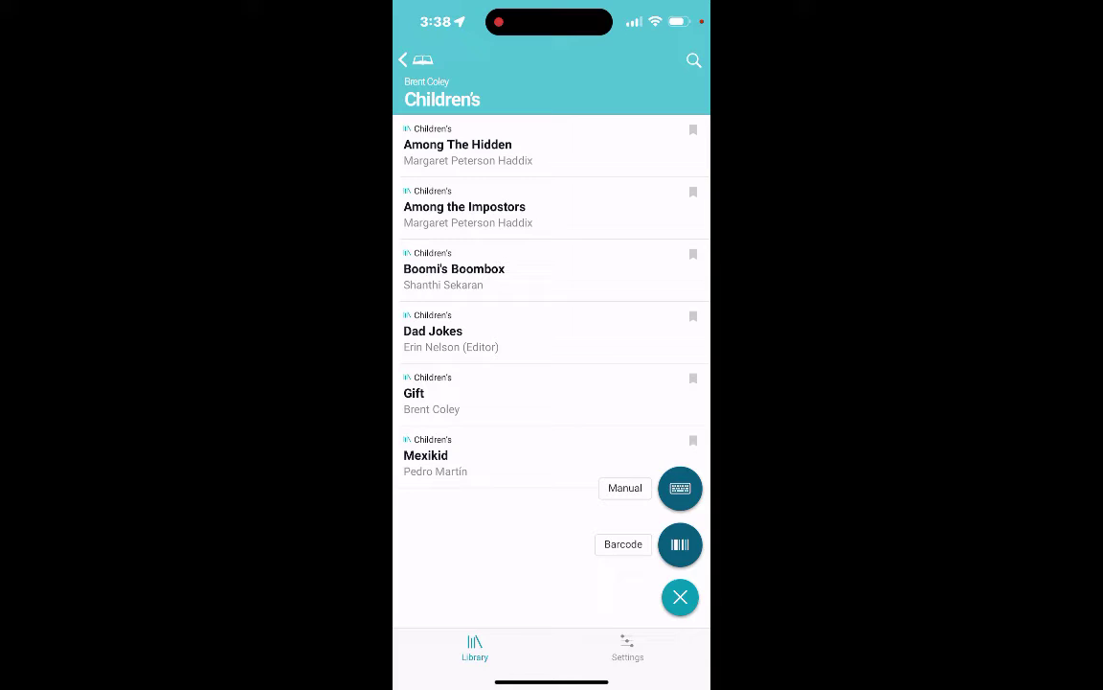
click(680, 544)
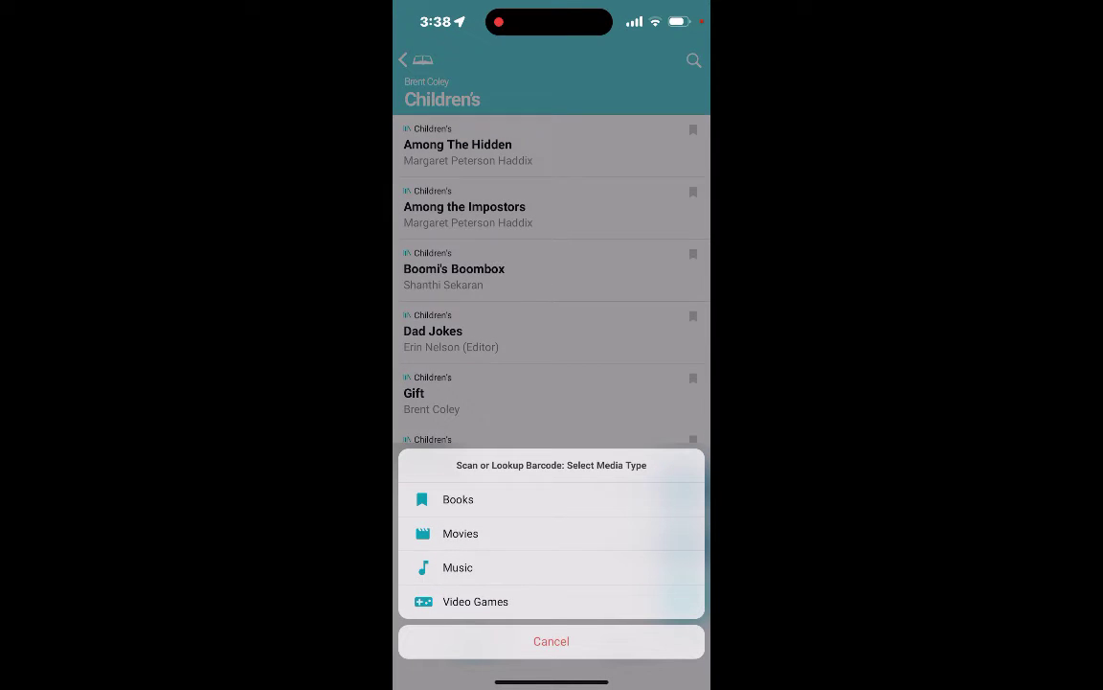
Scan Harry Potter and the Deathly Hallows (Book 7) as a book and confirm it.
click(458, 499)
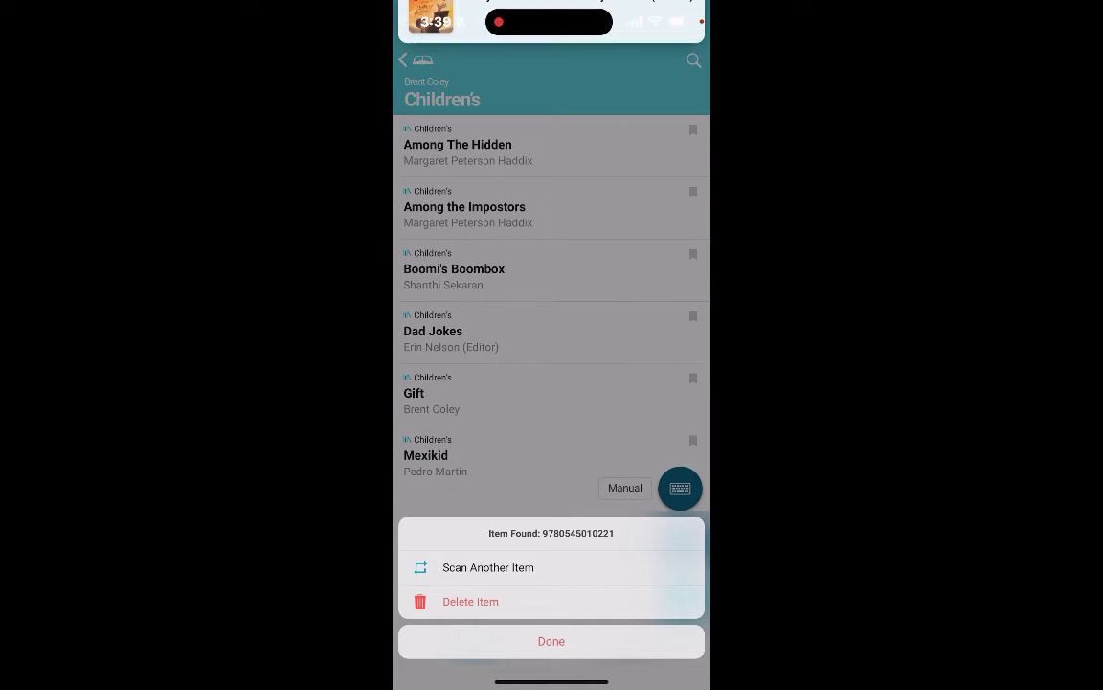
click(552, 641)
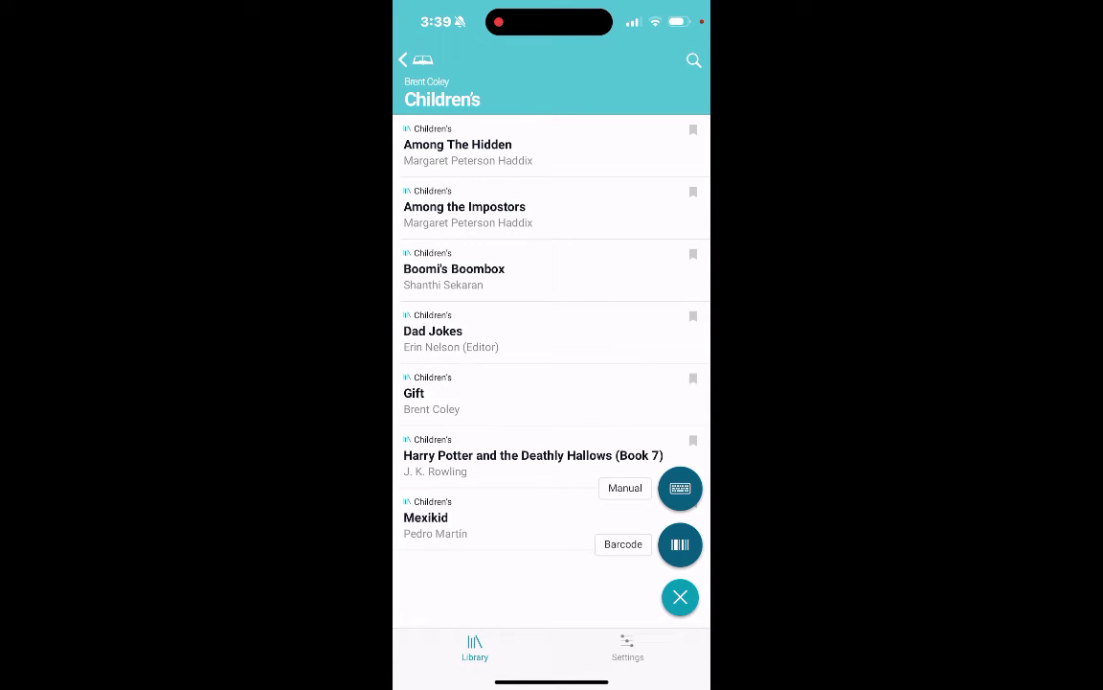
Review the Harry Potter book's details and synopsis, then go back to Collections (Children's: 7 items).
click(498, 455)
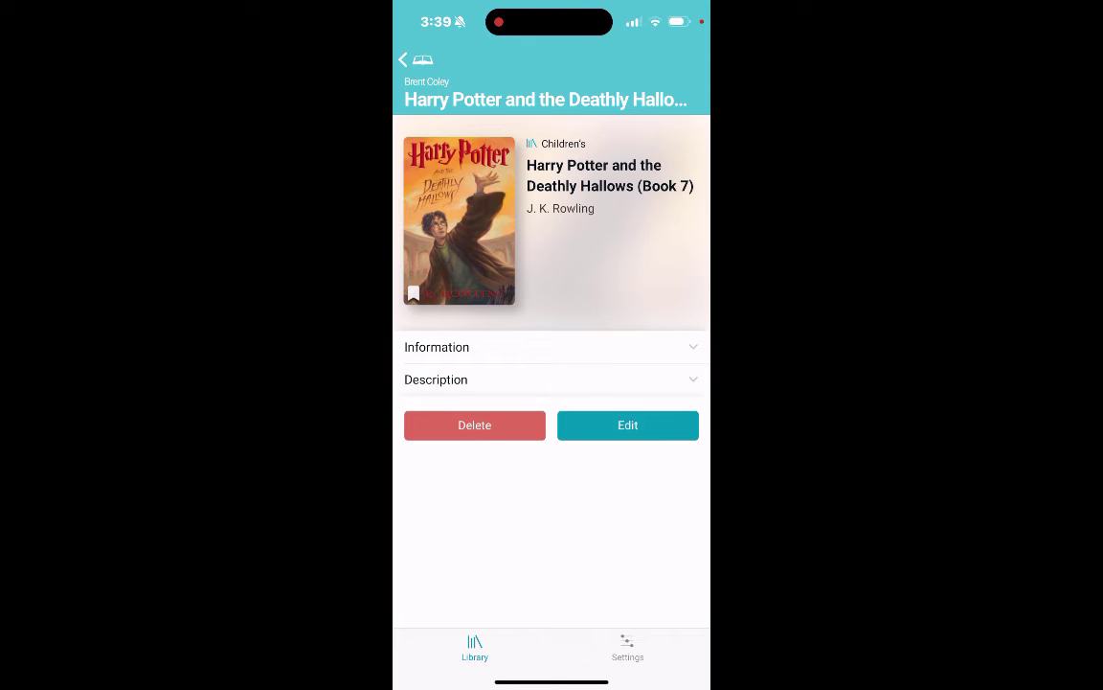
click(436, 380)
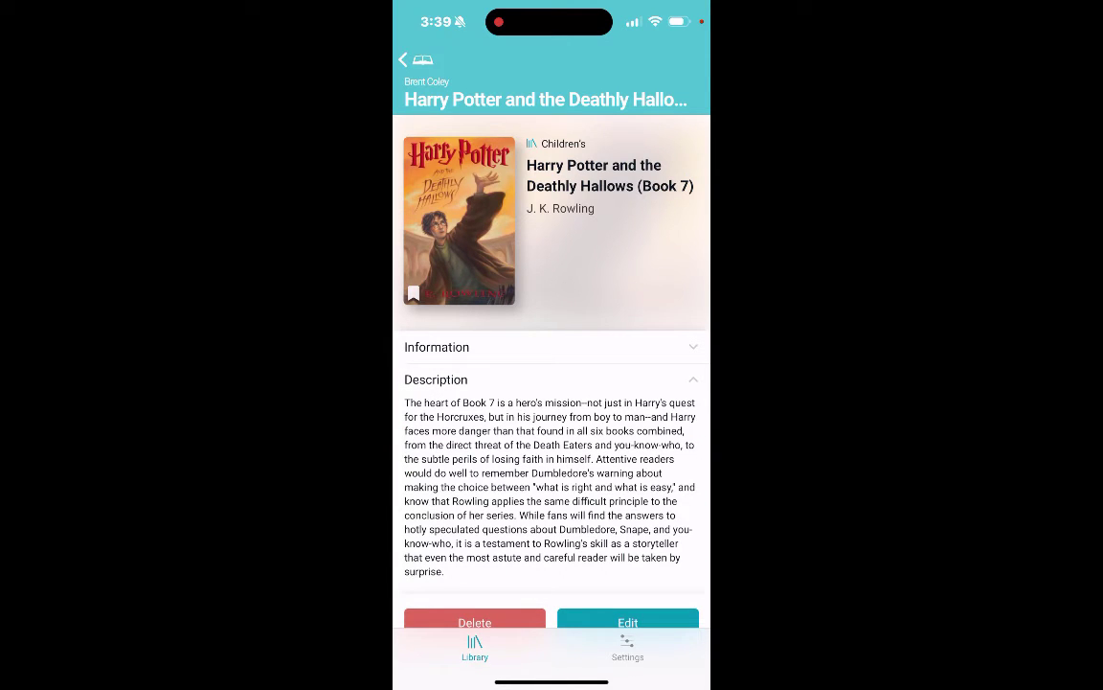
click(403, 59)
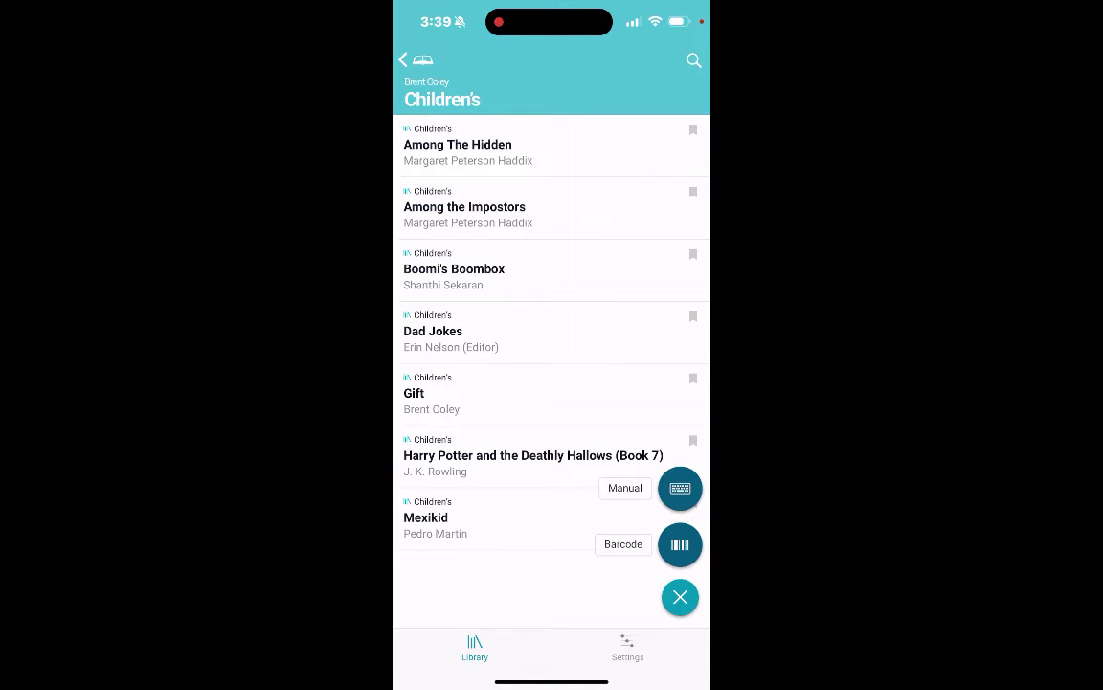
click(403, 59)
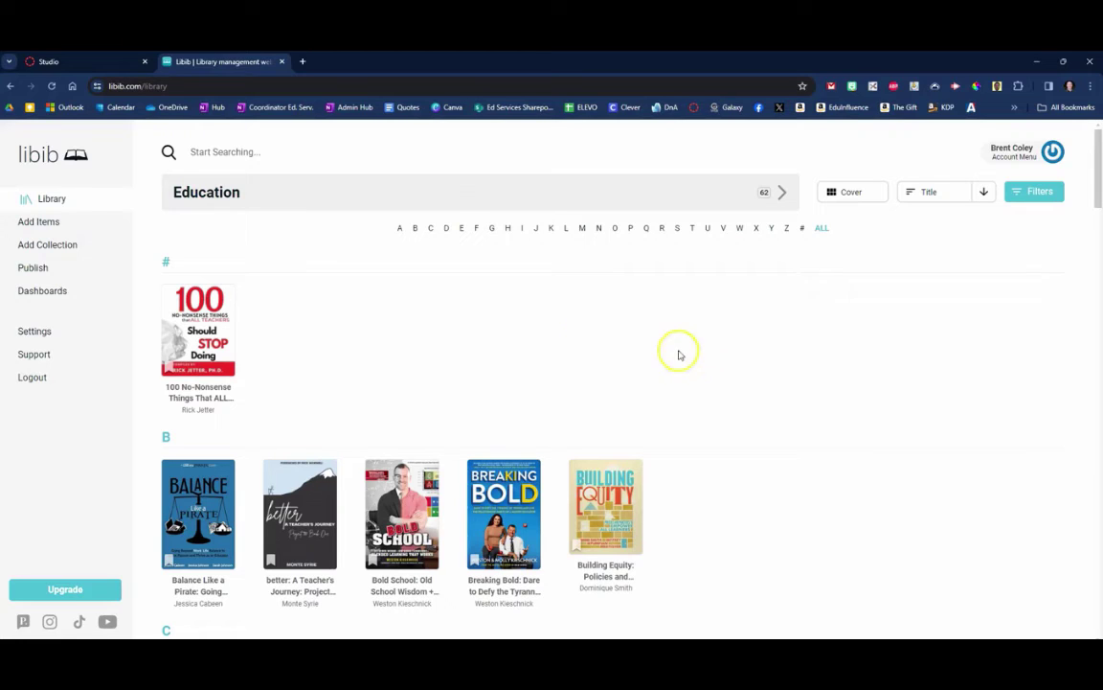
In Publish settings, select all collections, then remove Picture Books, Fiction, Fantasy, Children's and Faith.
click(58, 270)
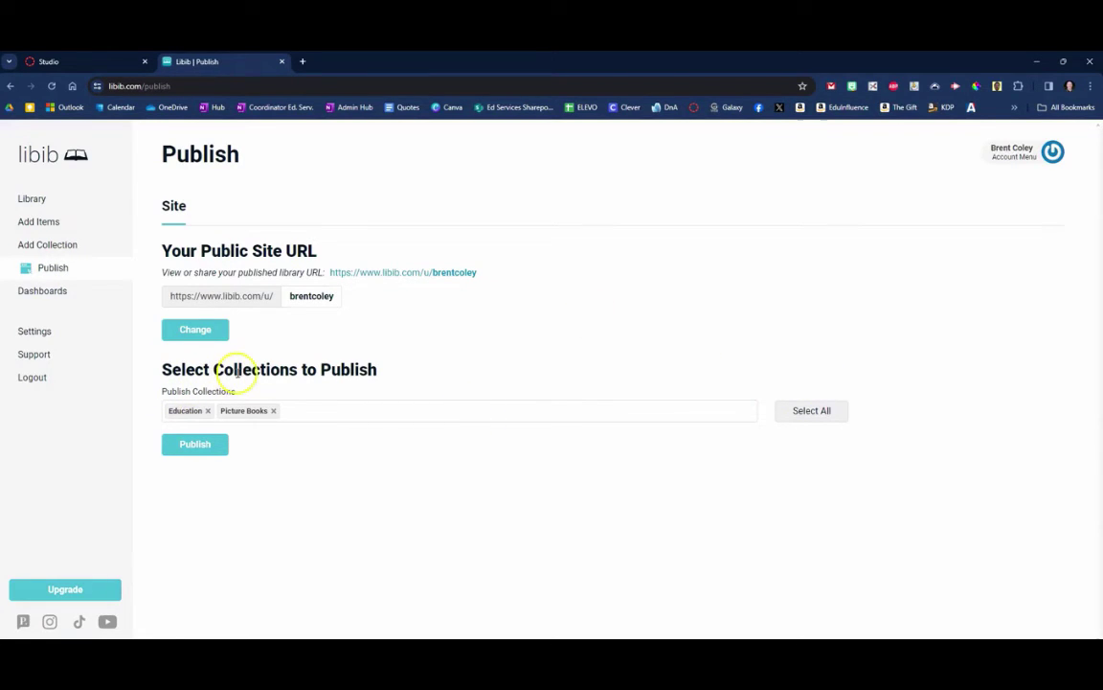
click(813, 412)
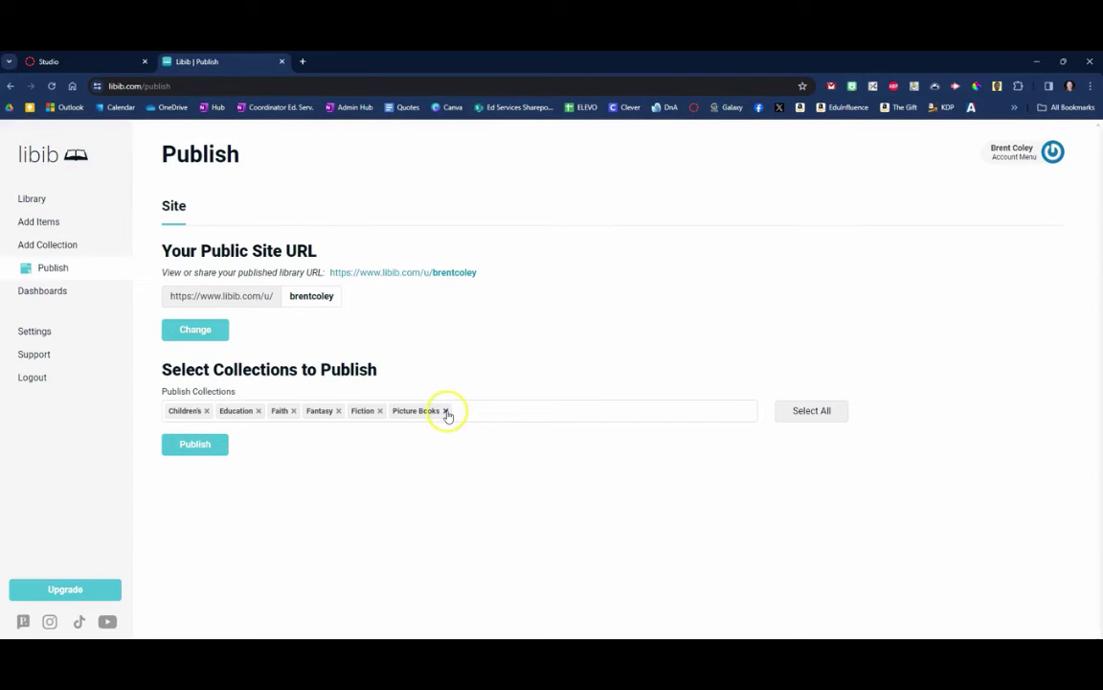
click(445, 410)
click(380, 410)
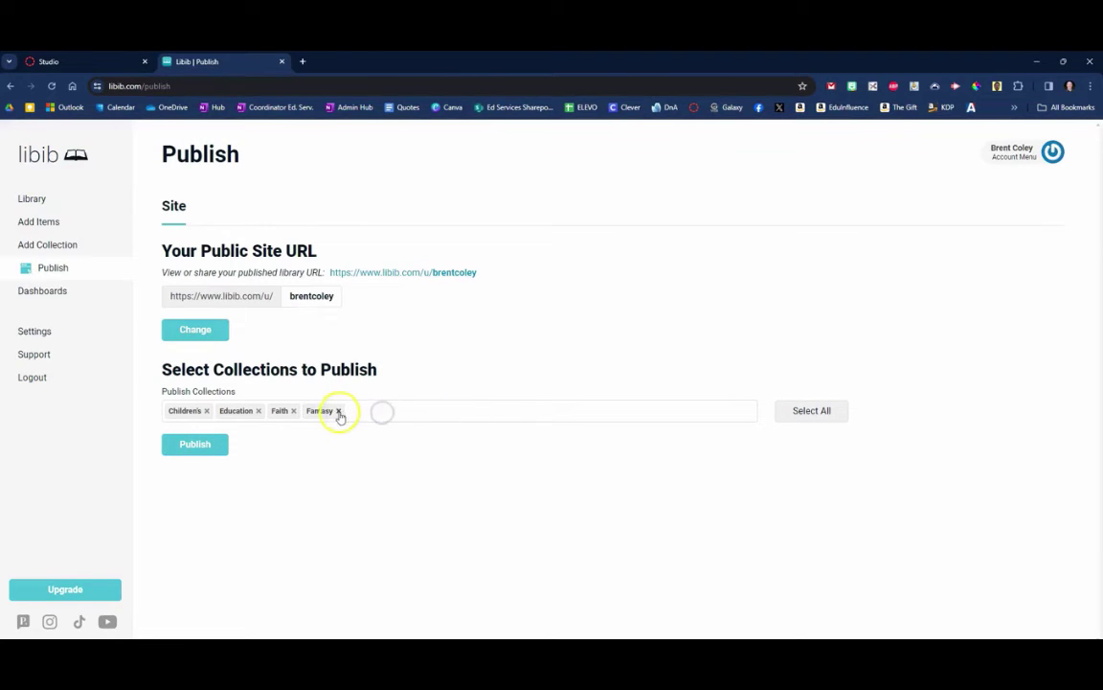
click(338, 411)
click(206, 411)
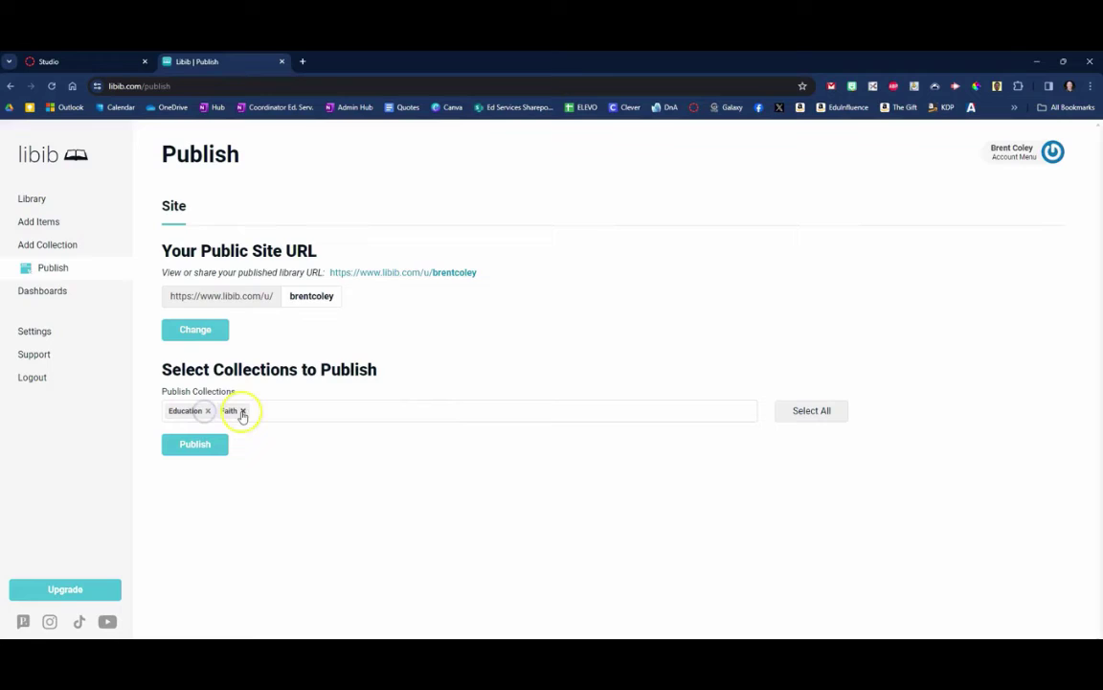
click(243, 411)
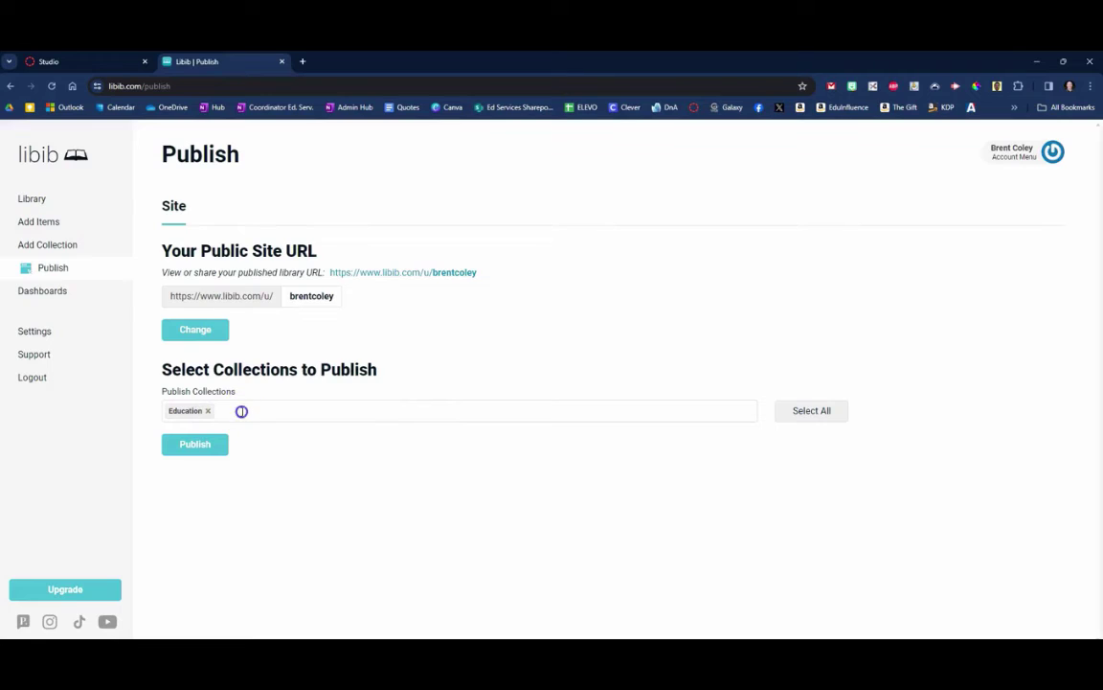
Publish the Education collection and load its copied public site URL in a new tab.
click(197, 446)
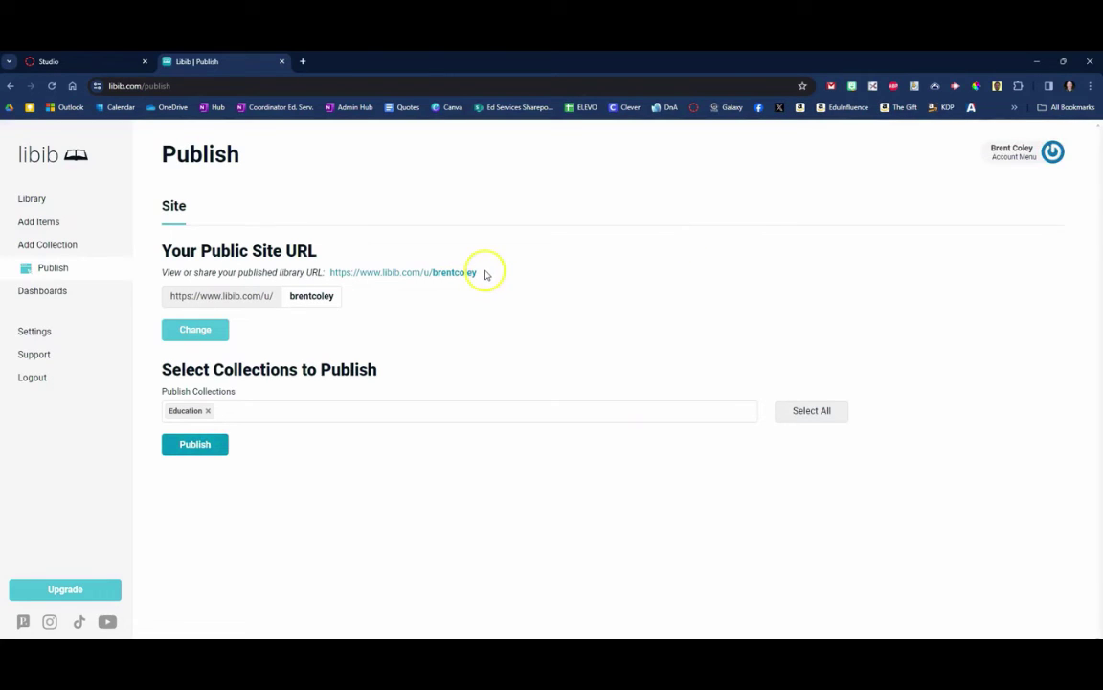
drag(485, 274, 328, 275)
key(ctrl+c)
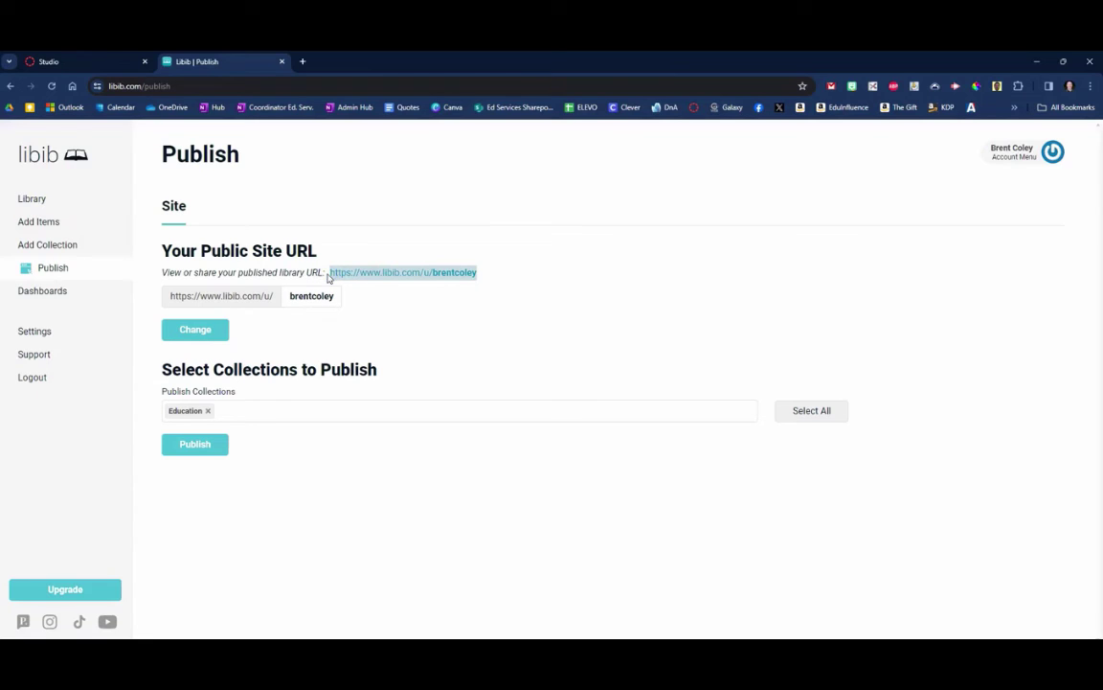
click(302, 61)
key(ctrl+v)
key(Return)
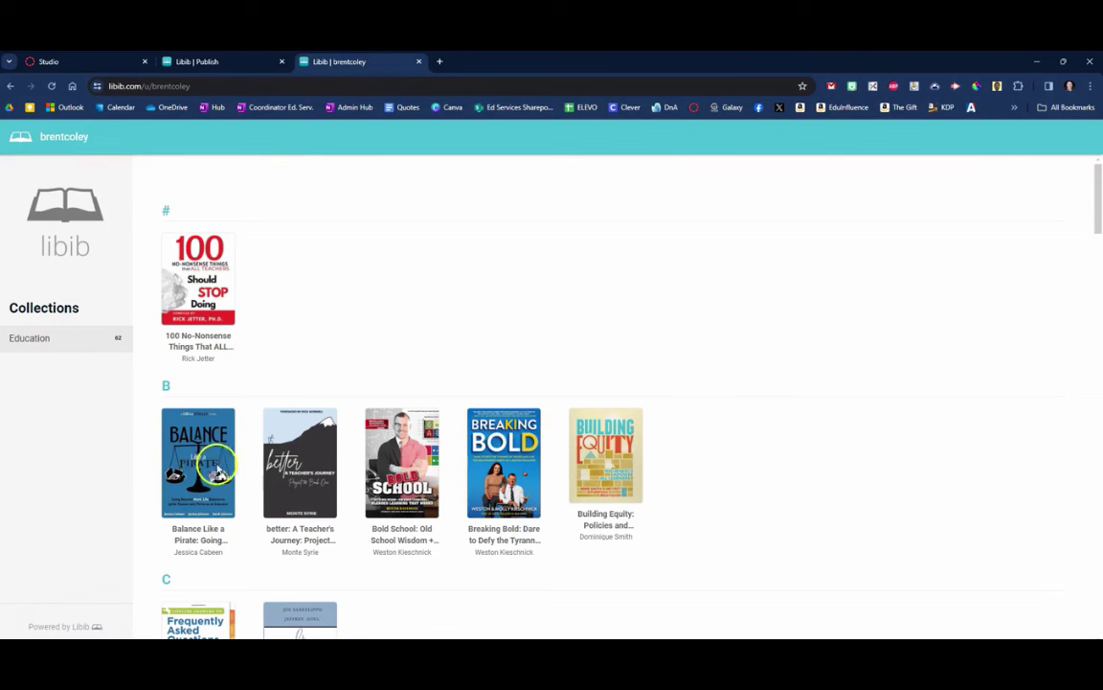
scroll(628, 452, down, 2)
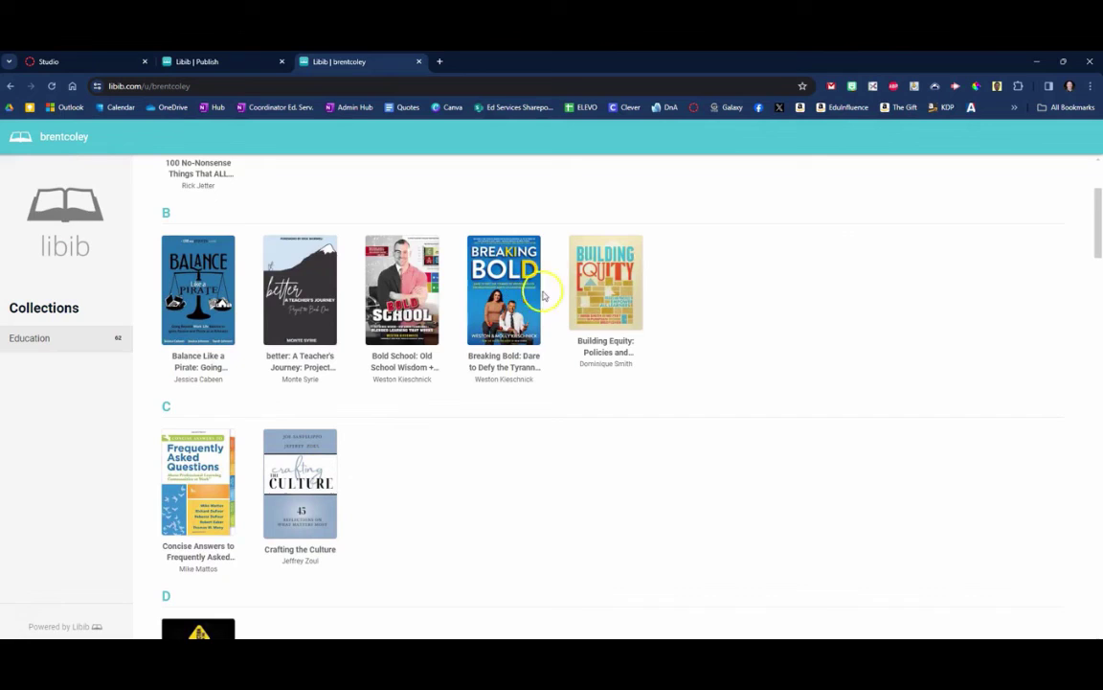
click(175, 60)
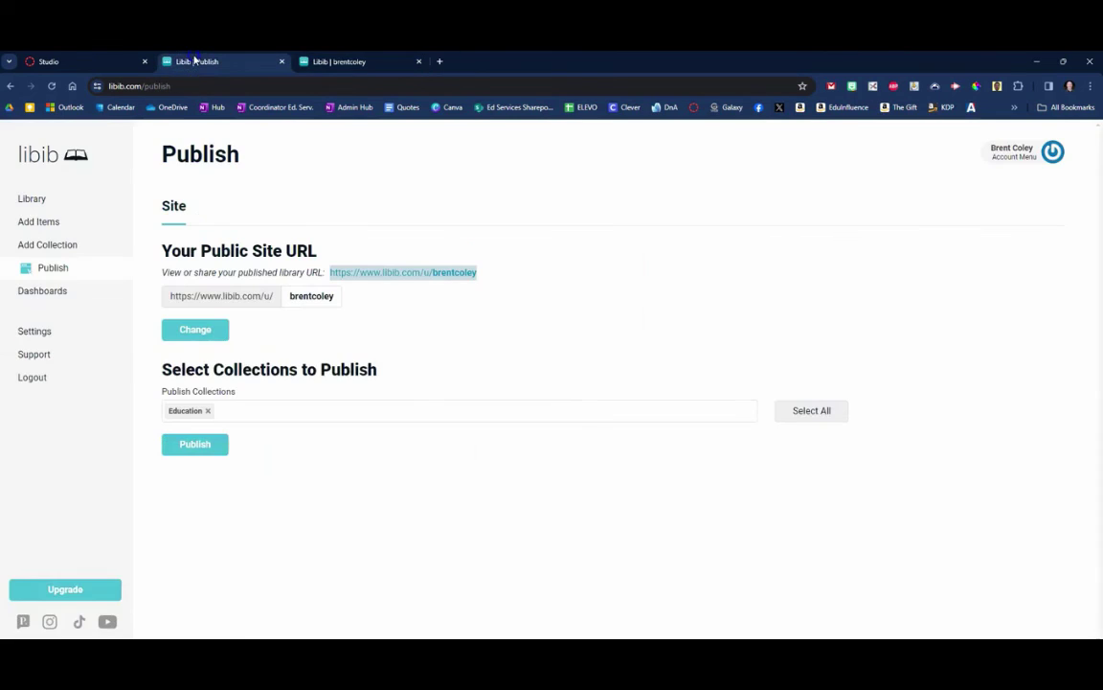
click(29, 199)
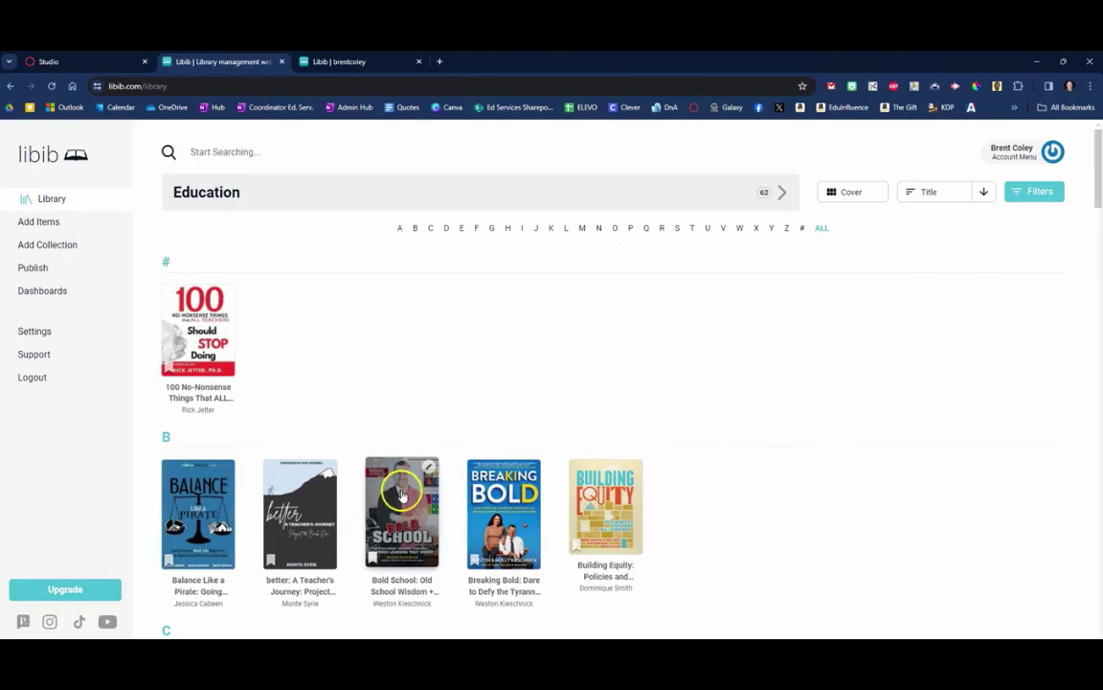
click(403, 493)
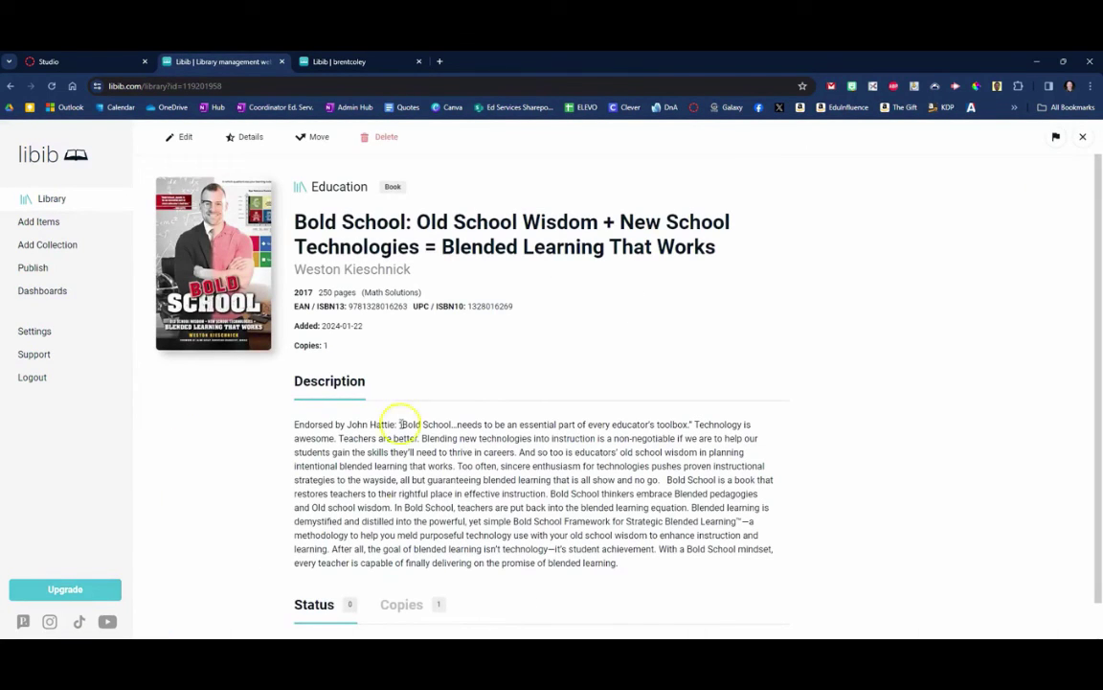
click(338, 63)
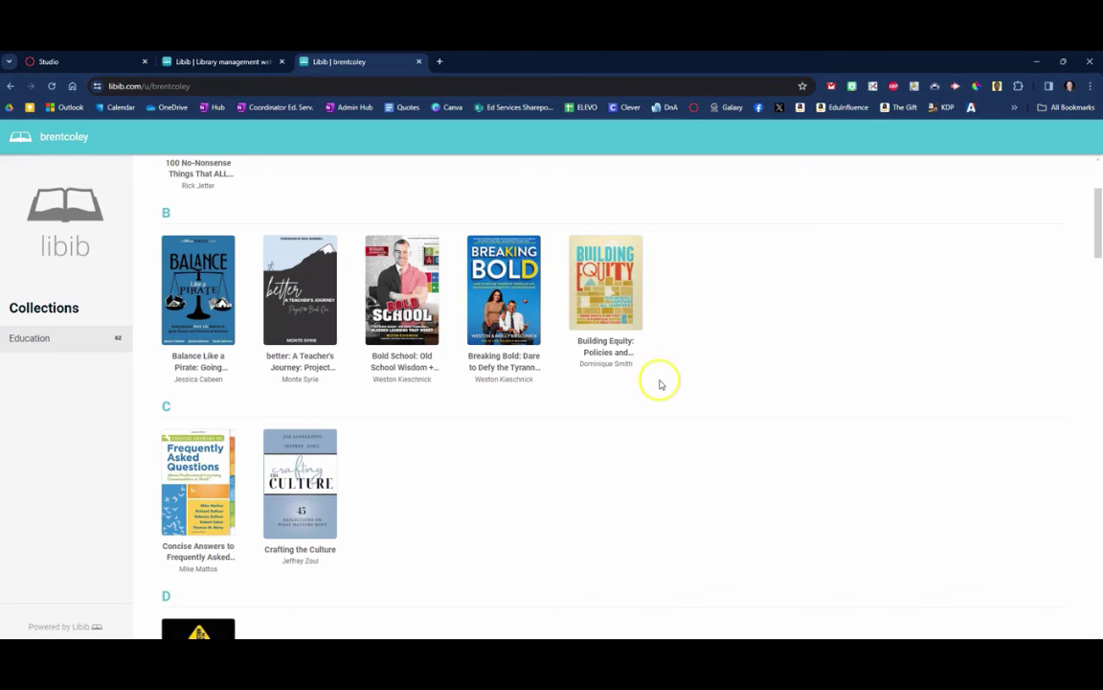
Browse the public site's books, then return to the Education library in the manager tab.
scroll(658, 377, down, 6)
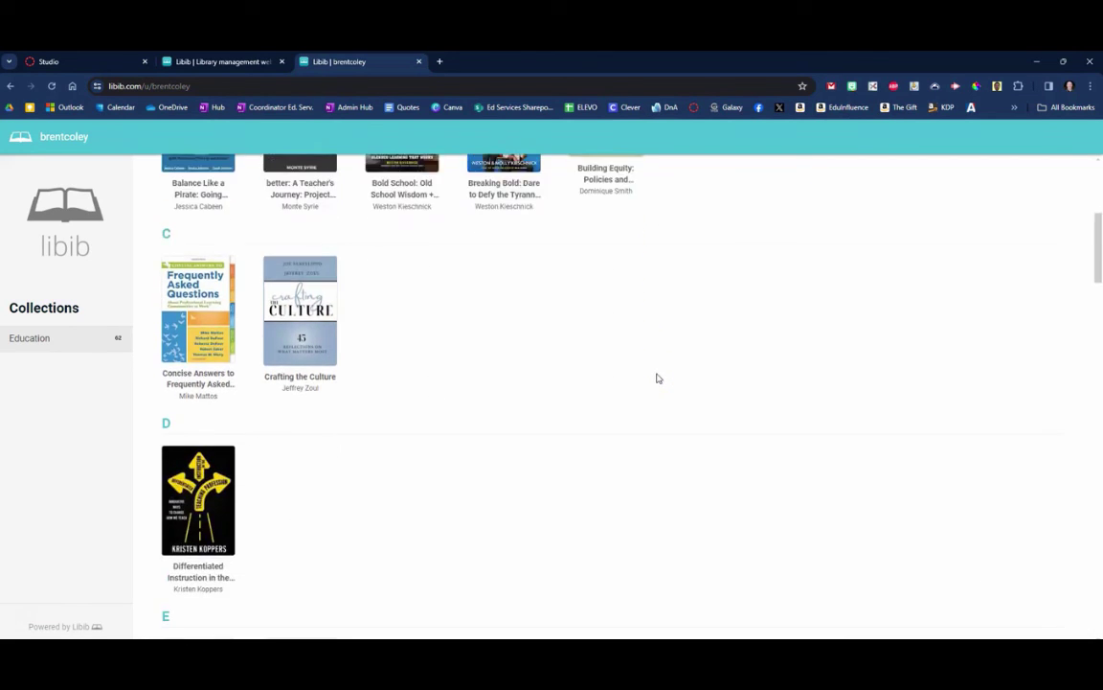
scroll(654, 380, down, 6)
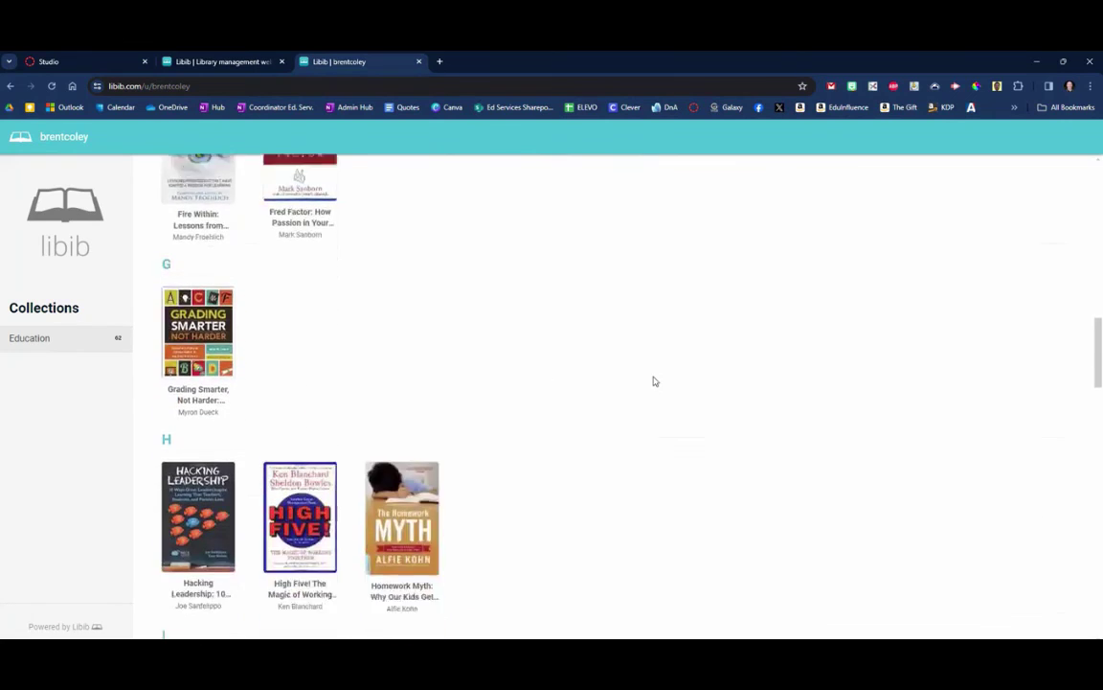
scroll(654, 381, down, 6)
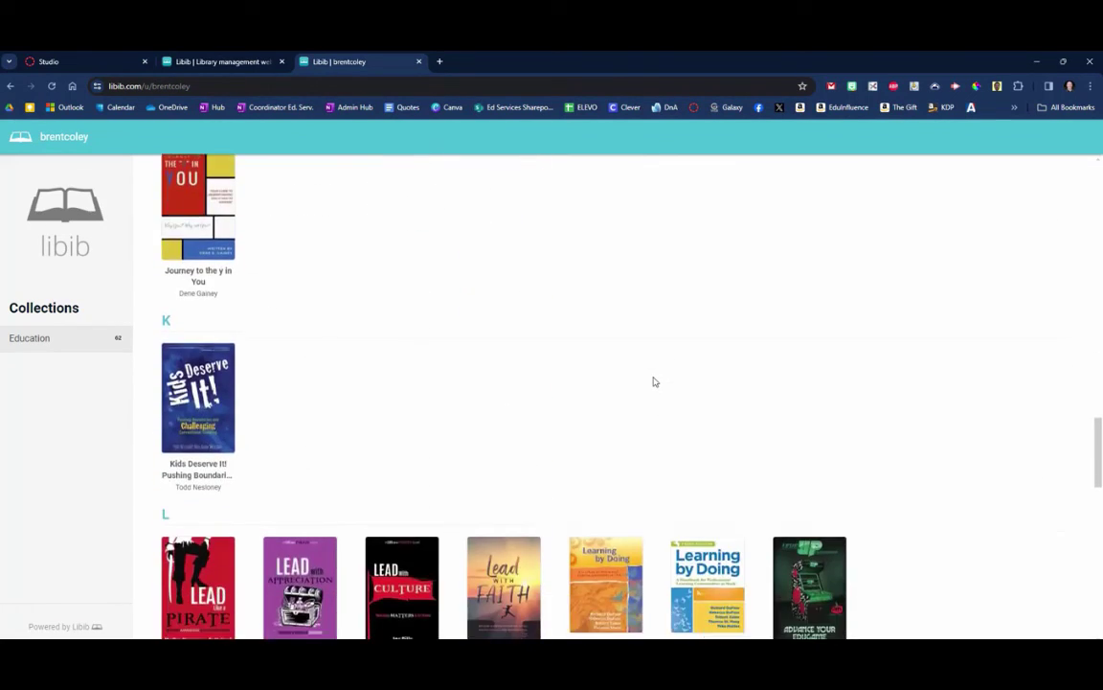
scroll(655, 381, down, 6)
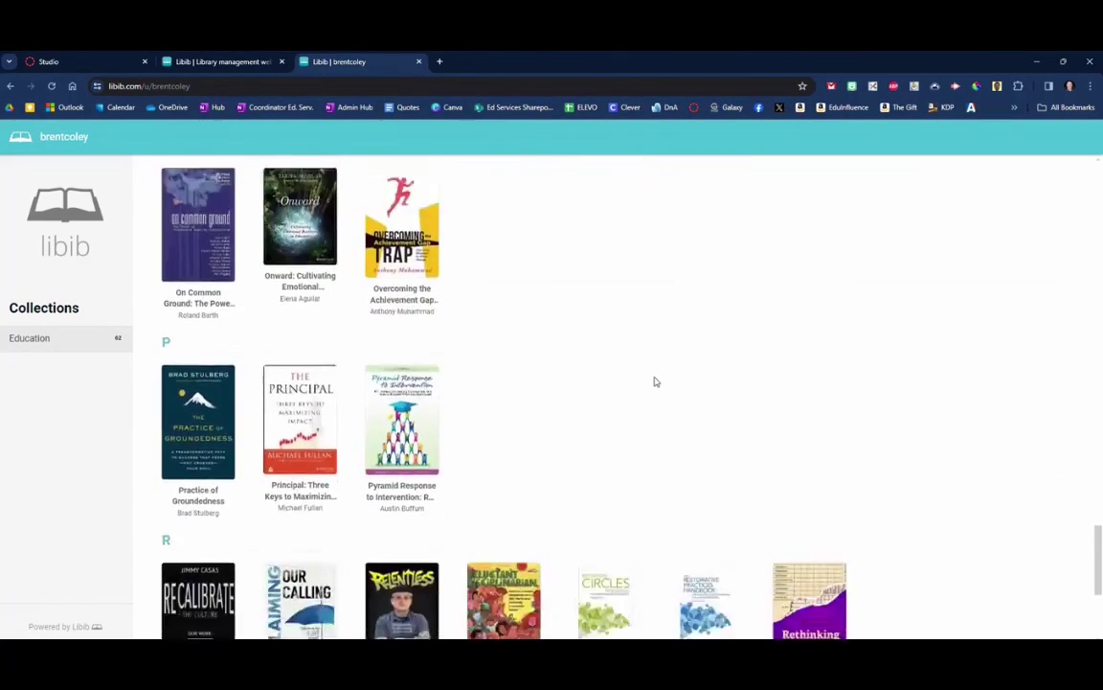
scroll(655, 375, up, 8)
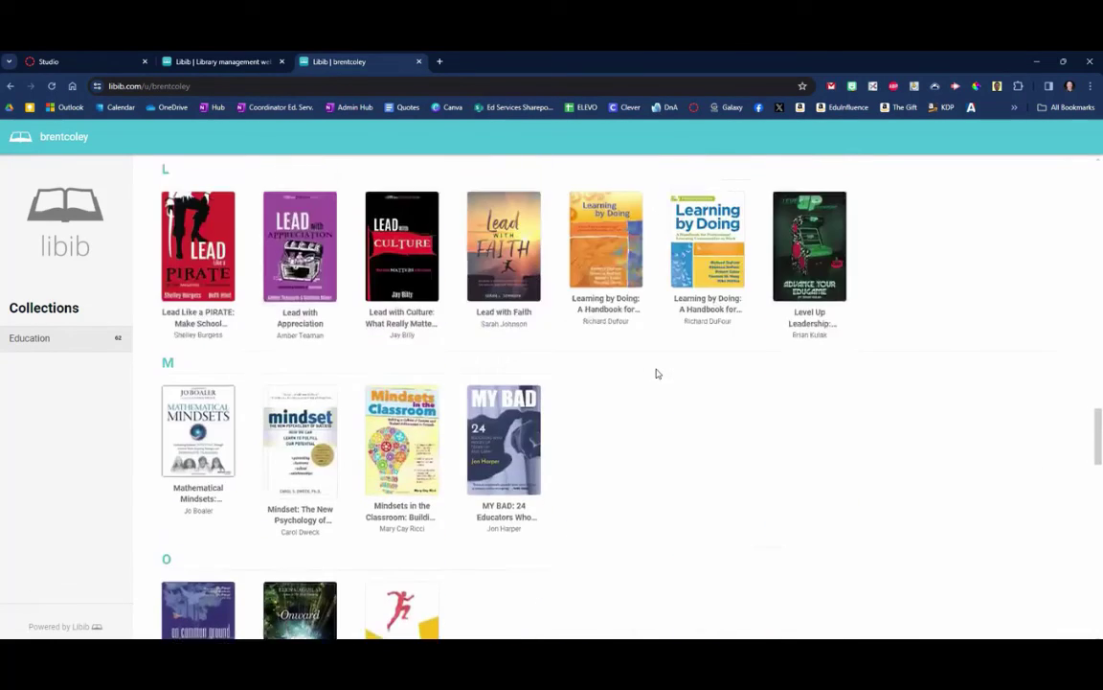
click(219, 61)
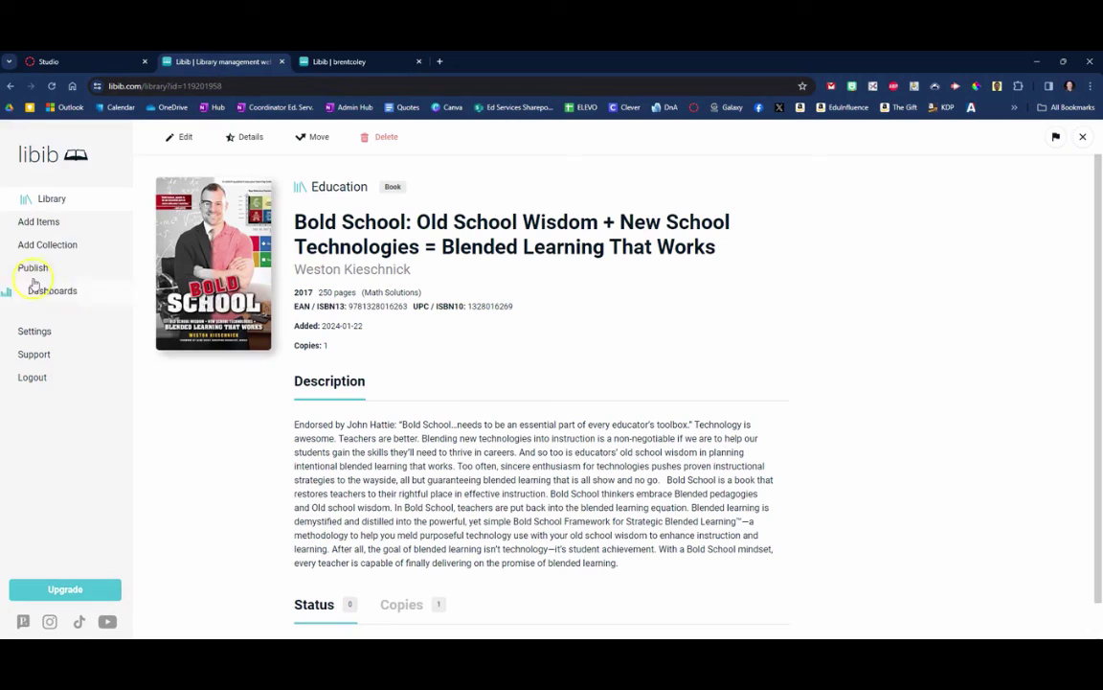
click(33, 199)
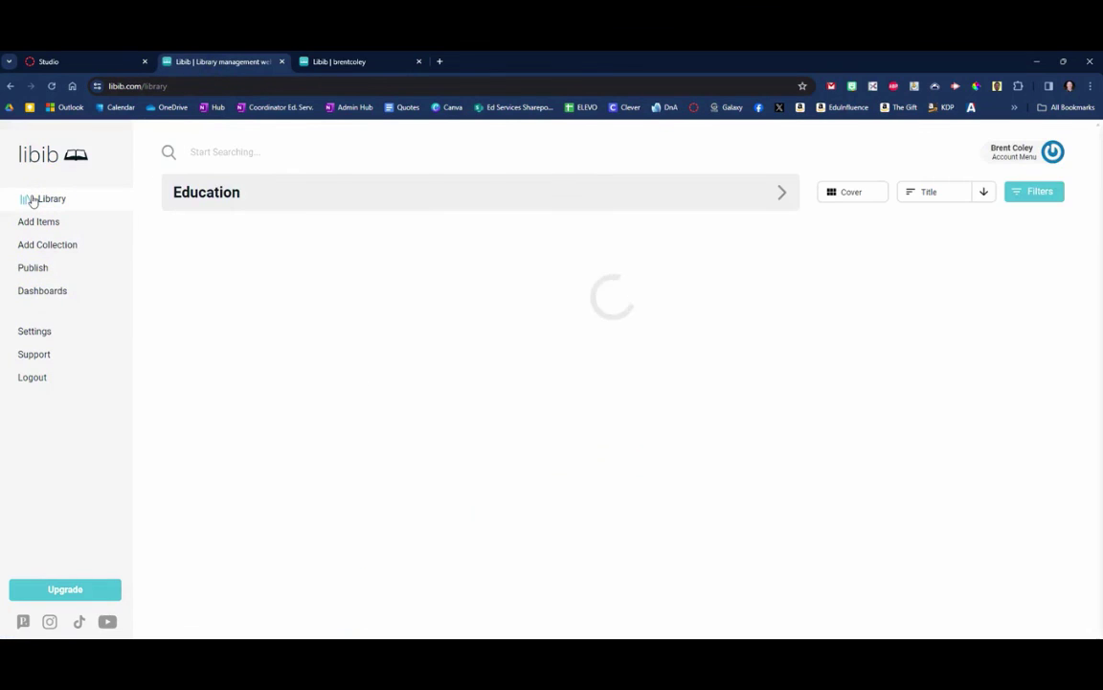